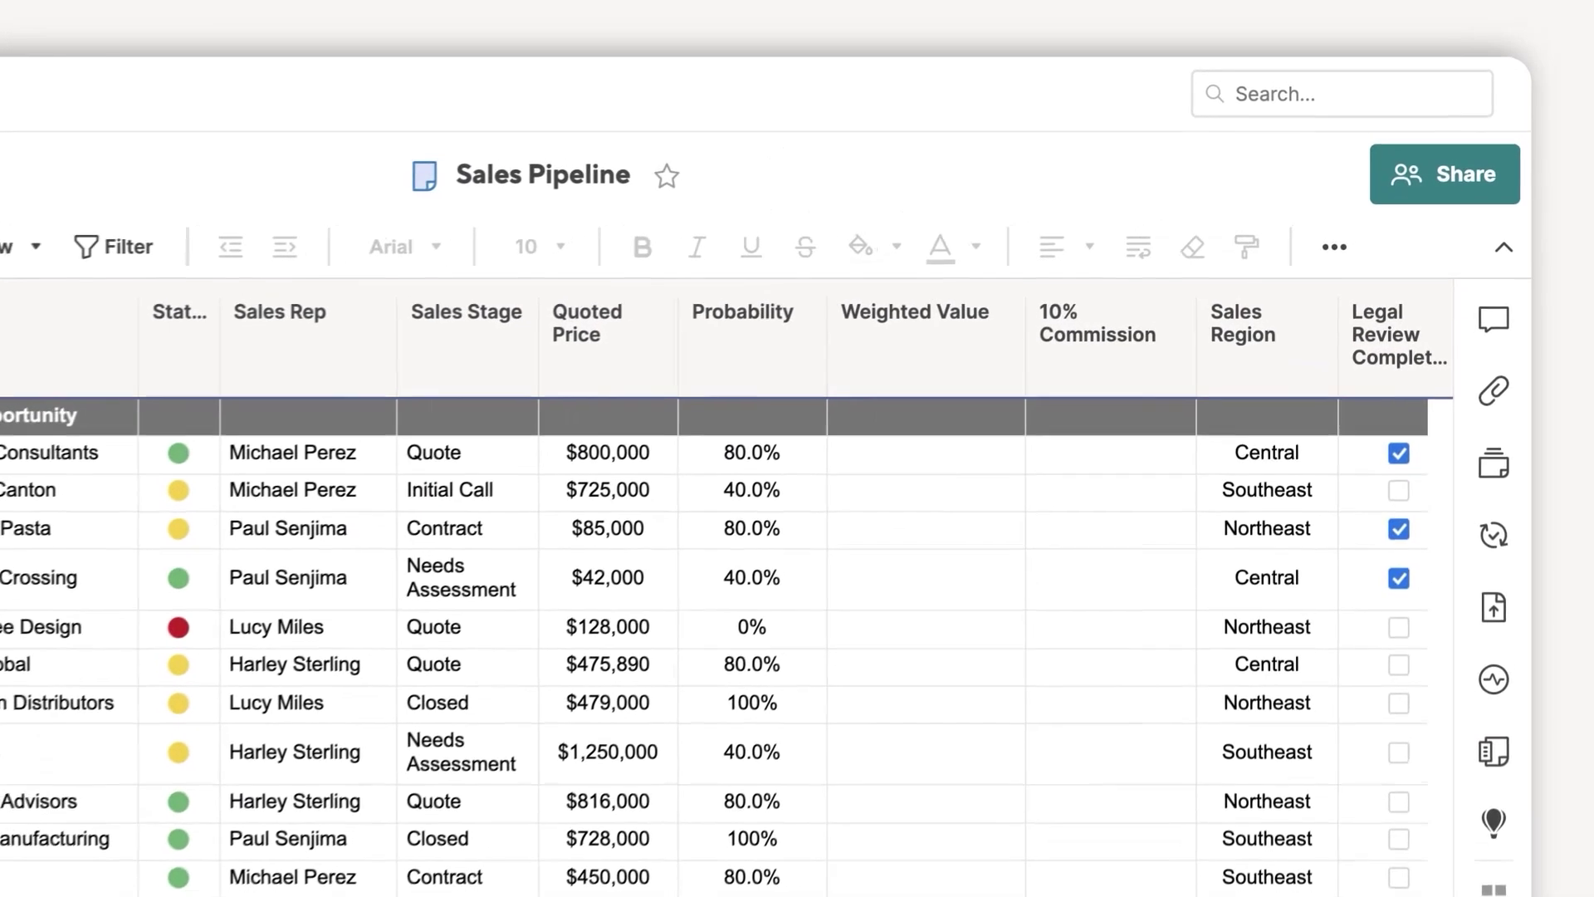
# Enter =SUM of the $800,000 and $725,000 Quoted Prices in the first Weighted Value cell.
pyautogui.click(891, 449)
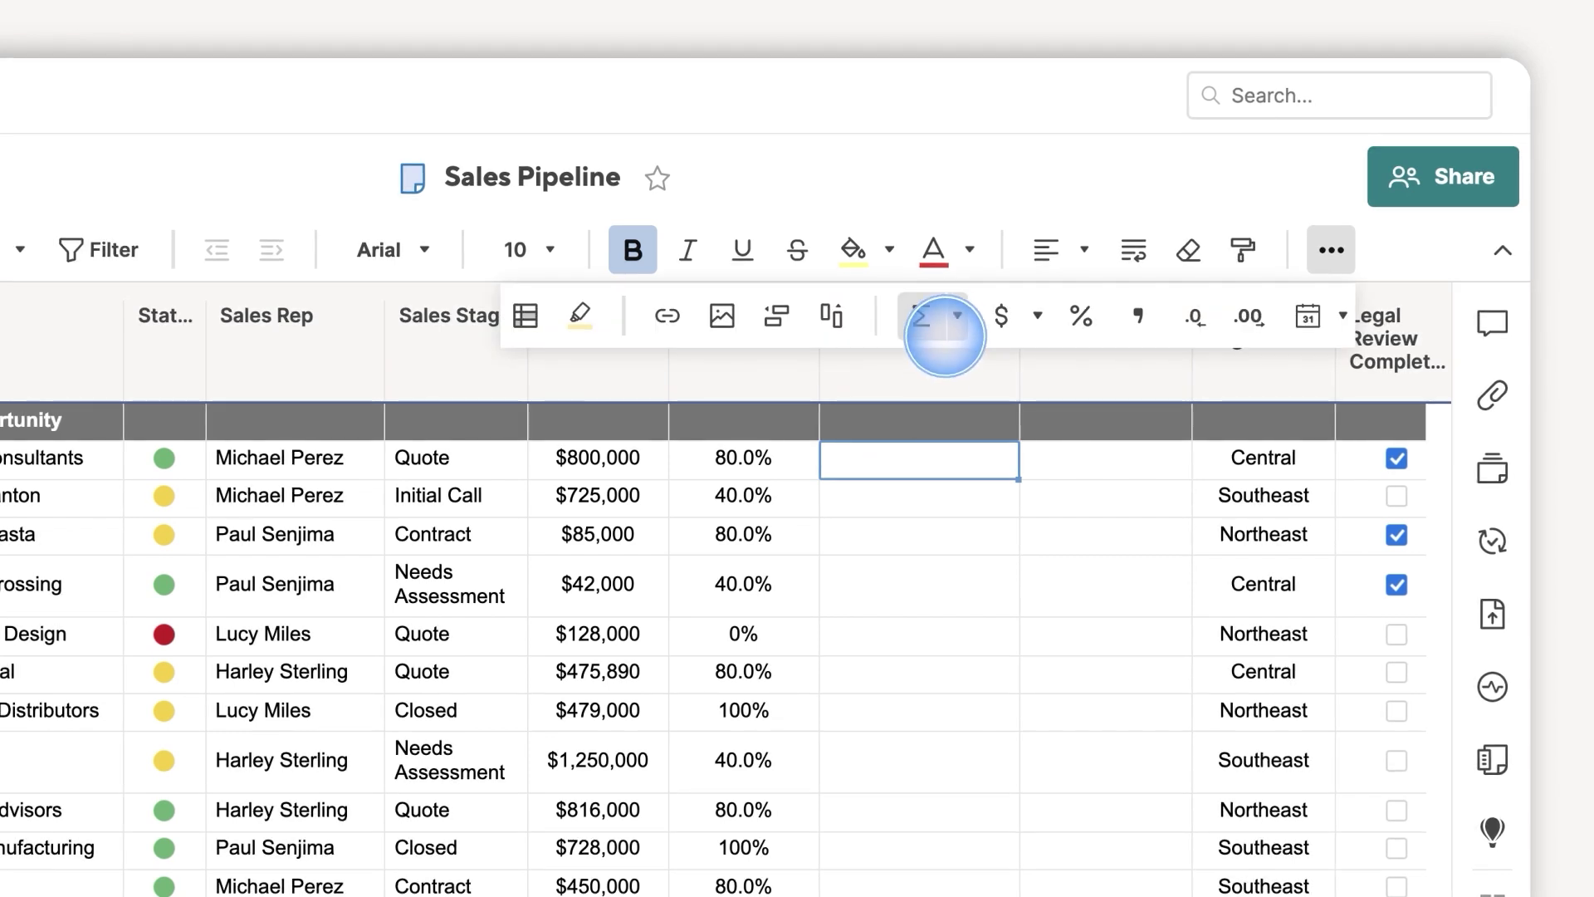
pyautogui.click(957, 315)
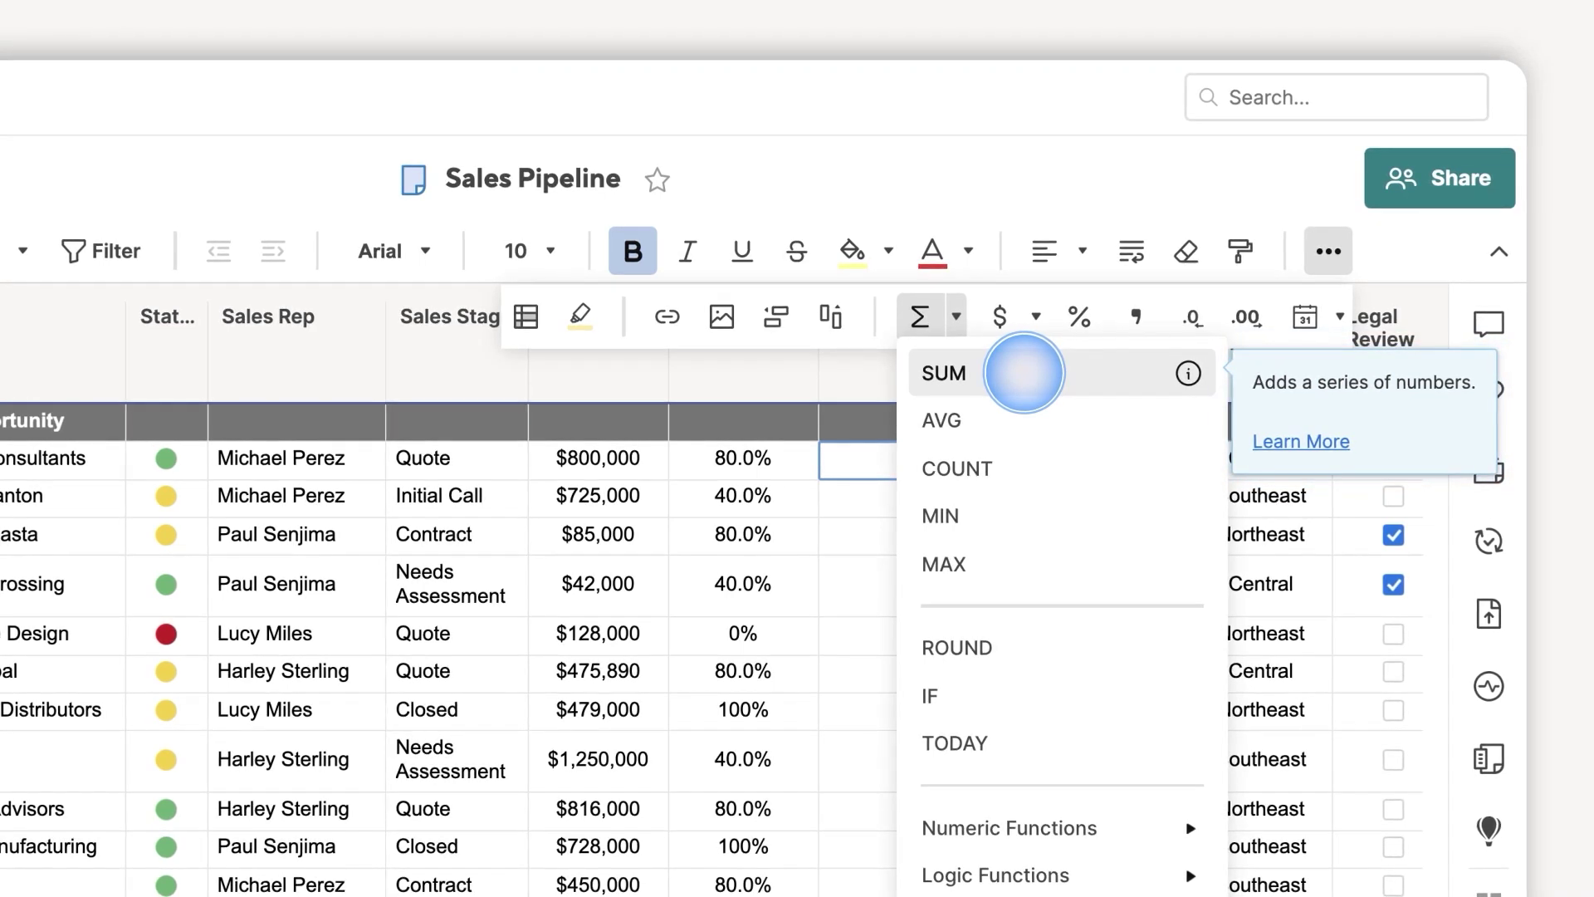
pyautogui.click(907, 424)
pyautogui.write('=')
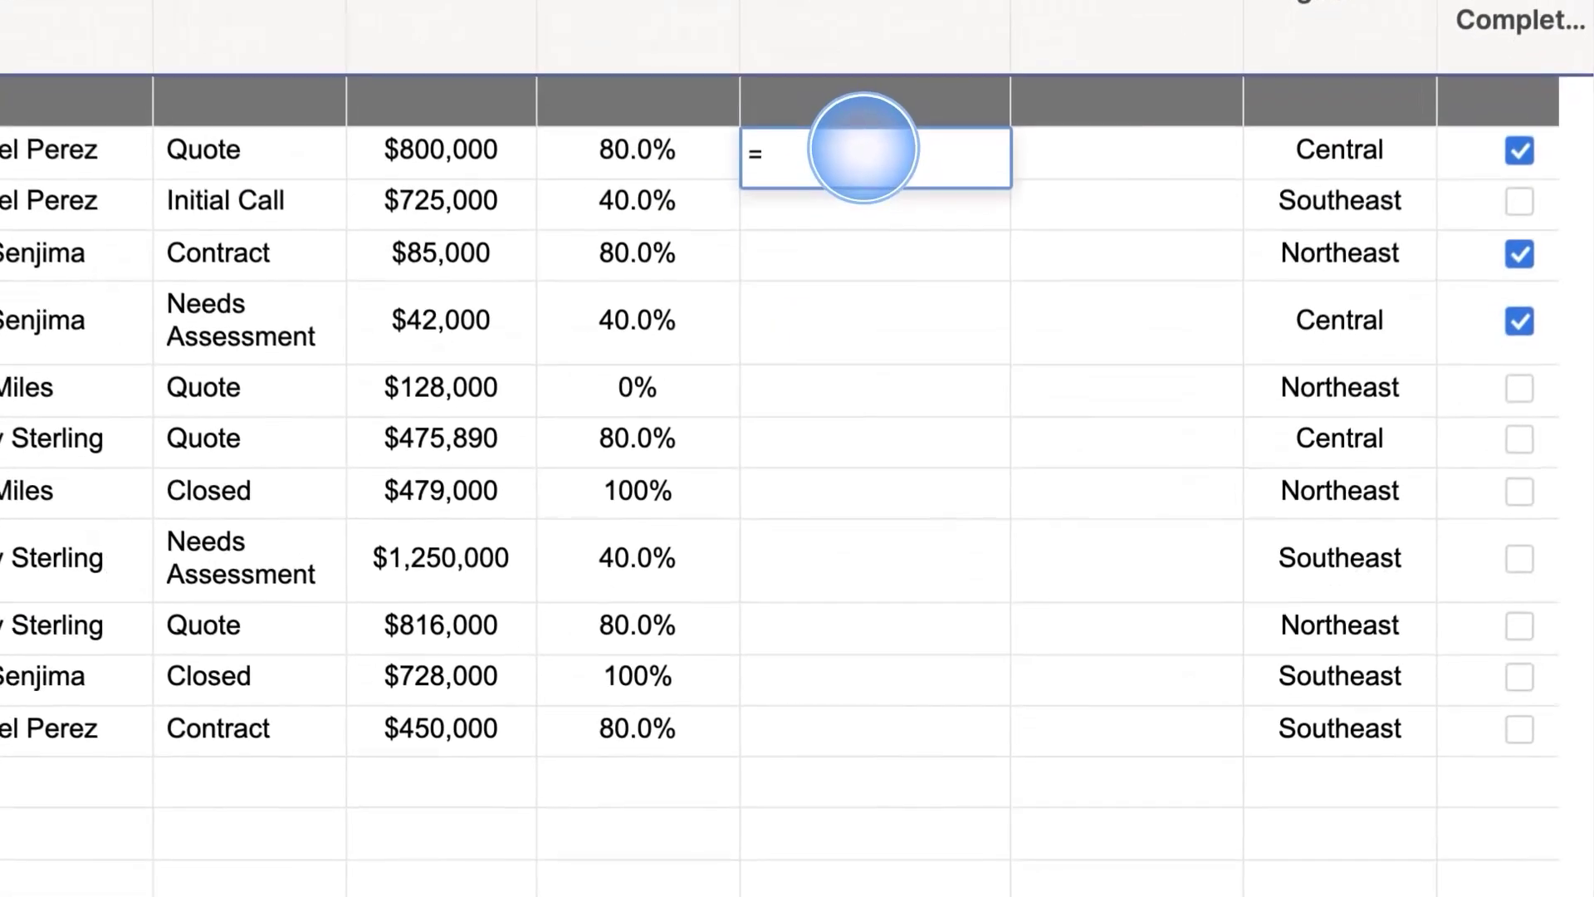
pyautogui.write('SUM(')
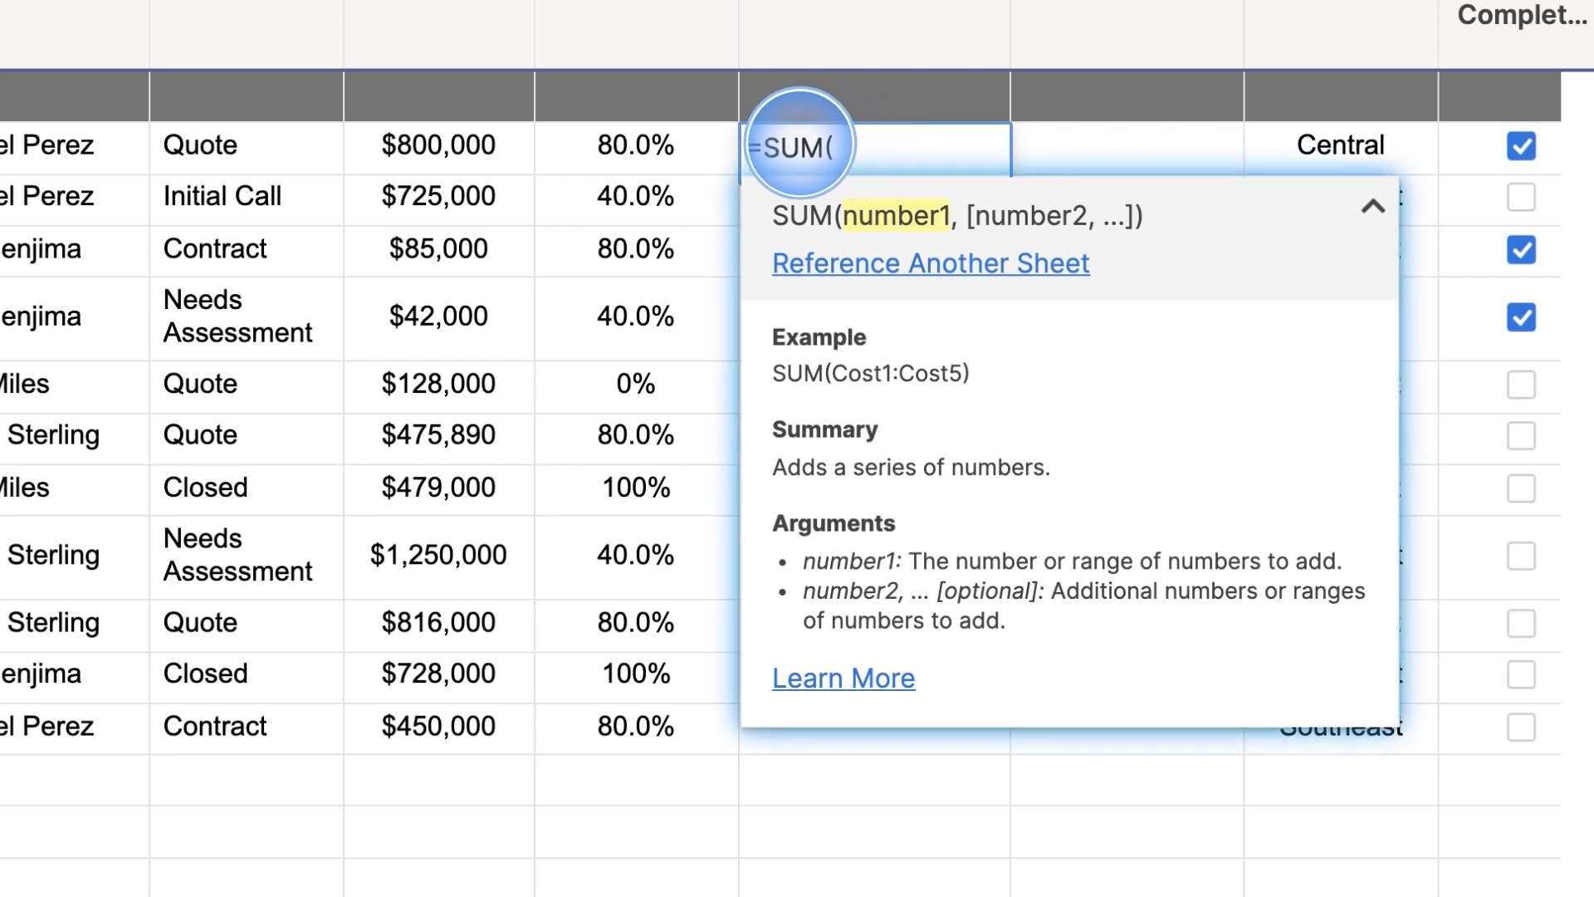
pyautogui.click(433, 143)
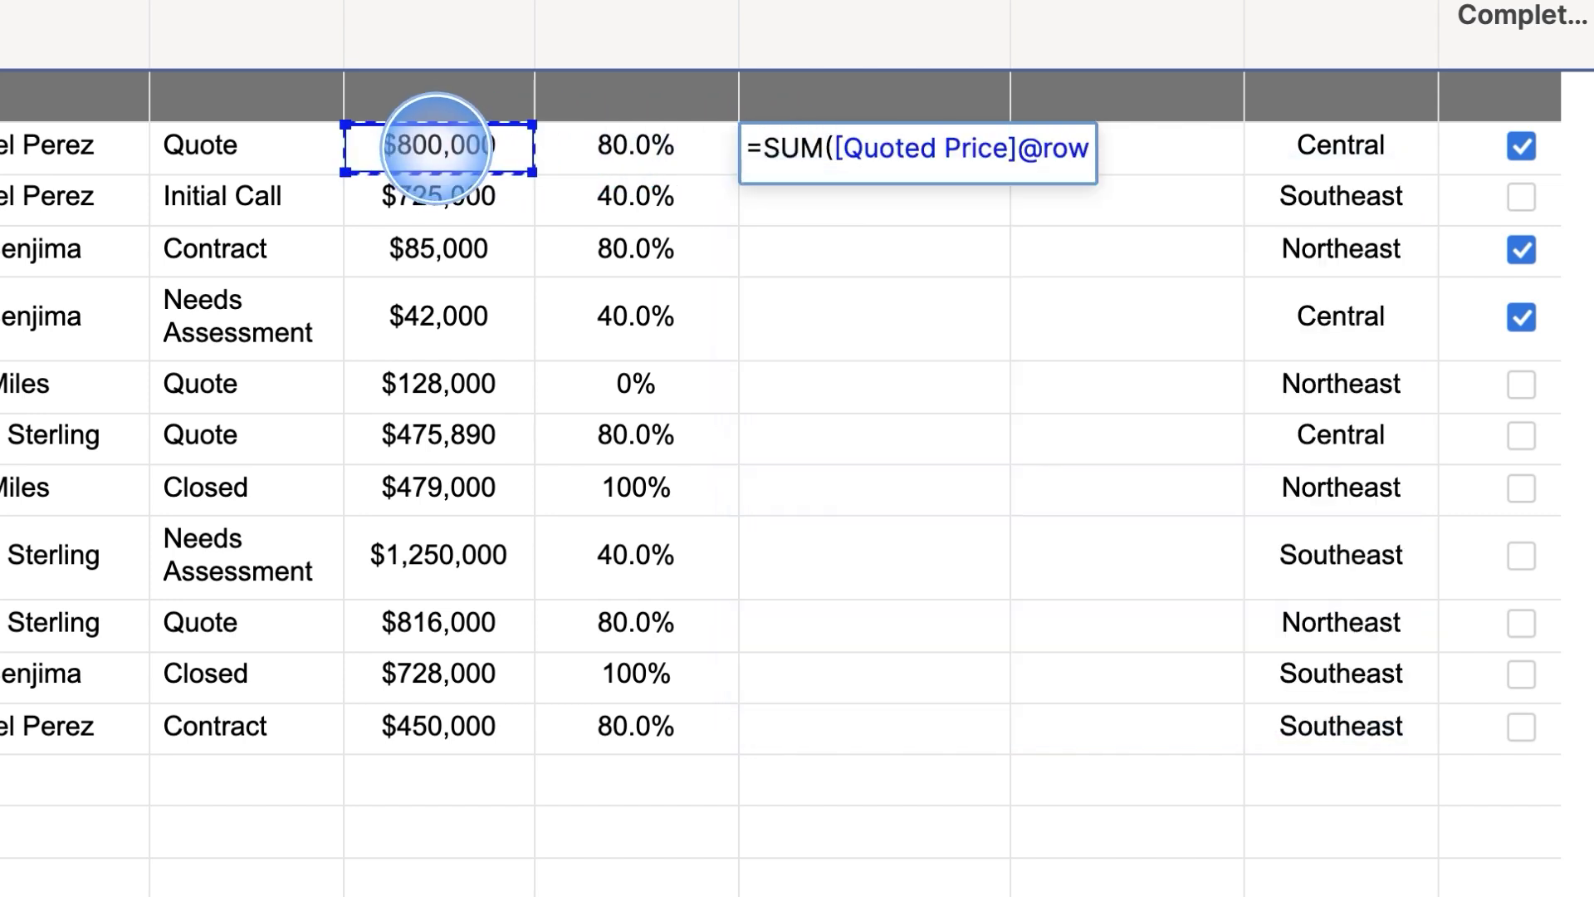
pyautogui.write(',')
pyautogui.click(449, 197)
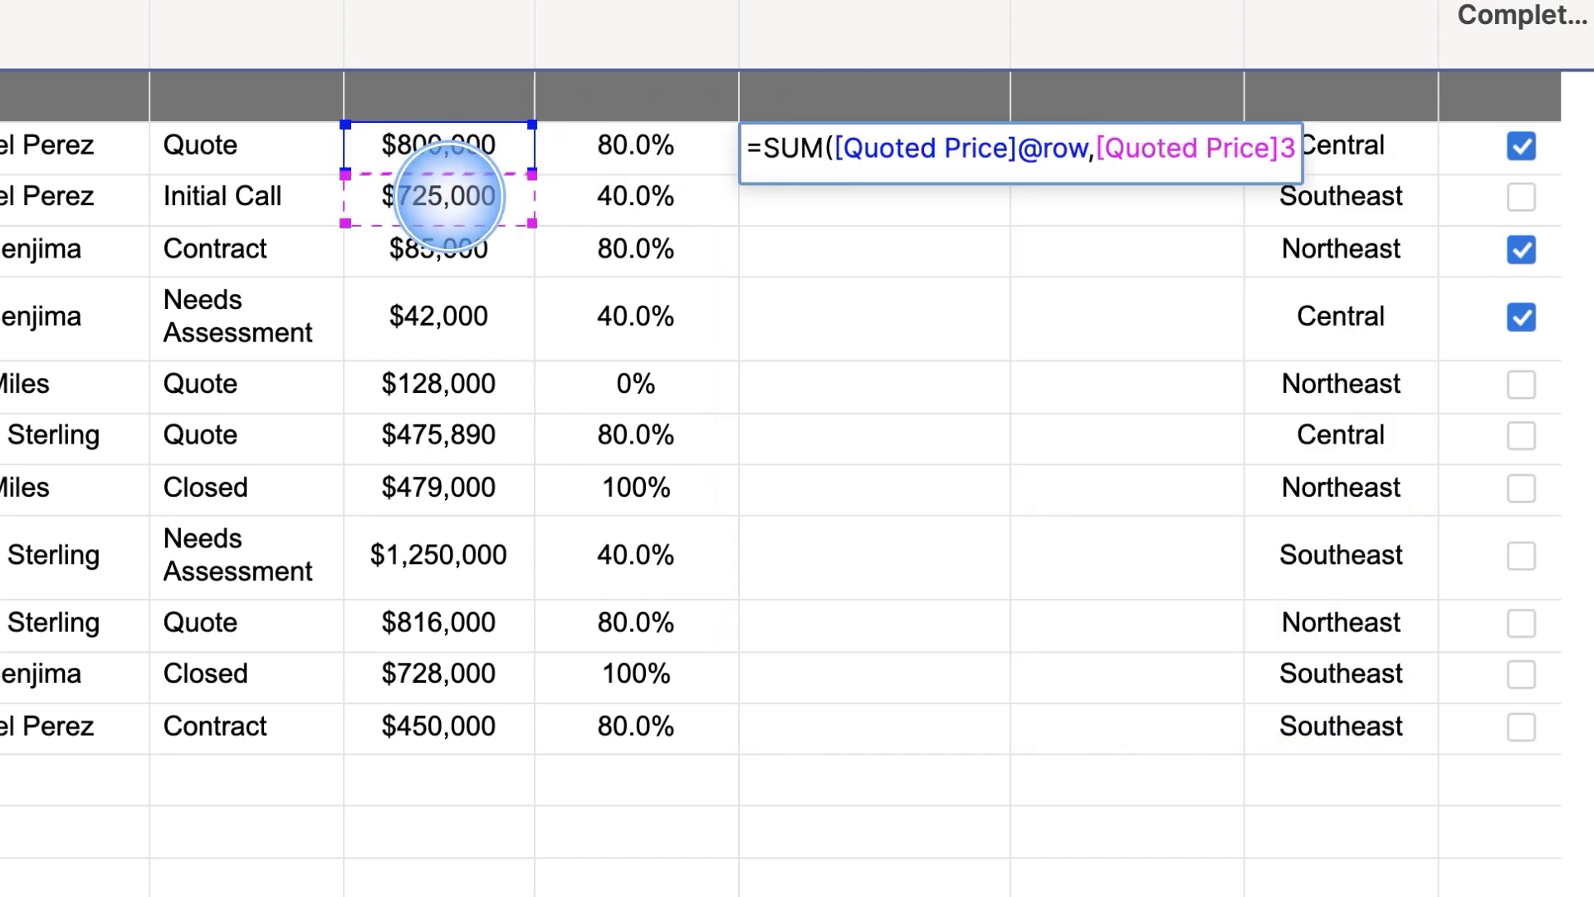
pyautogui.press('Return')
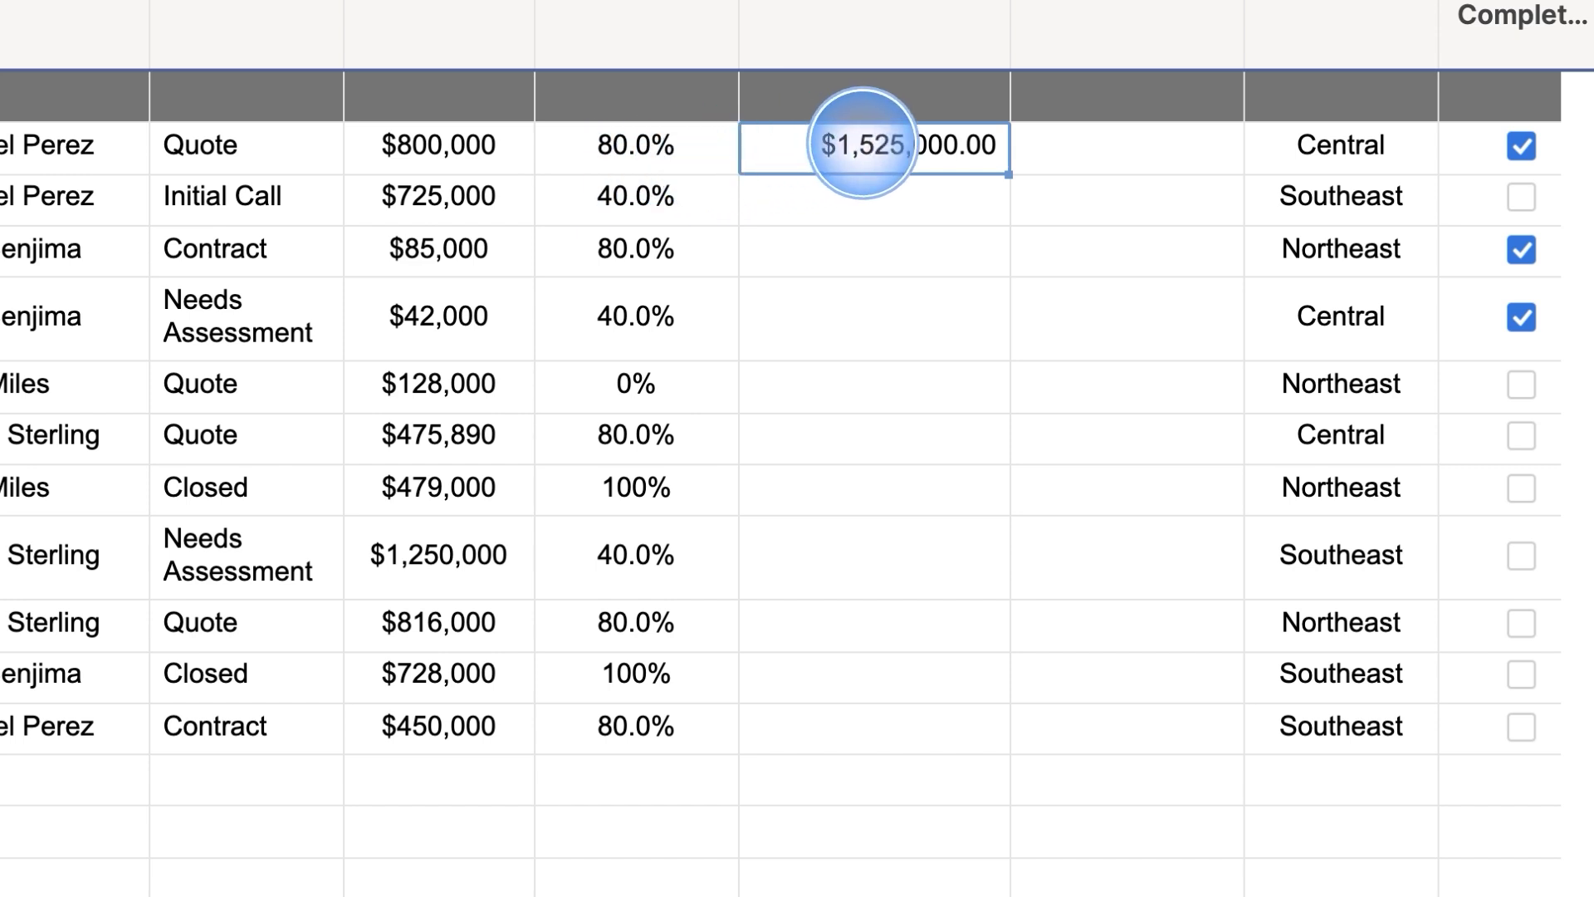
pyautogui.write('=[Quoted Price]@row*Probability@row')
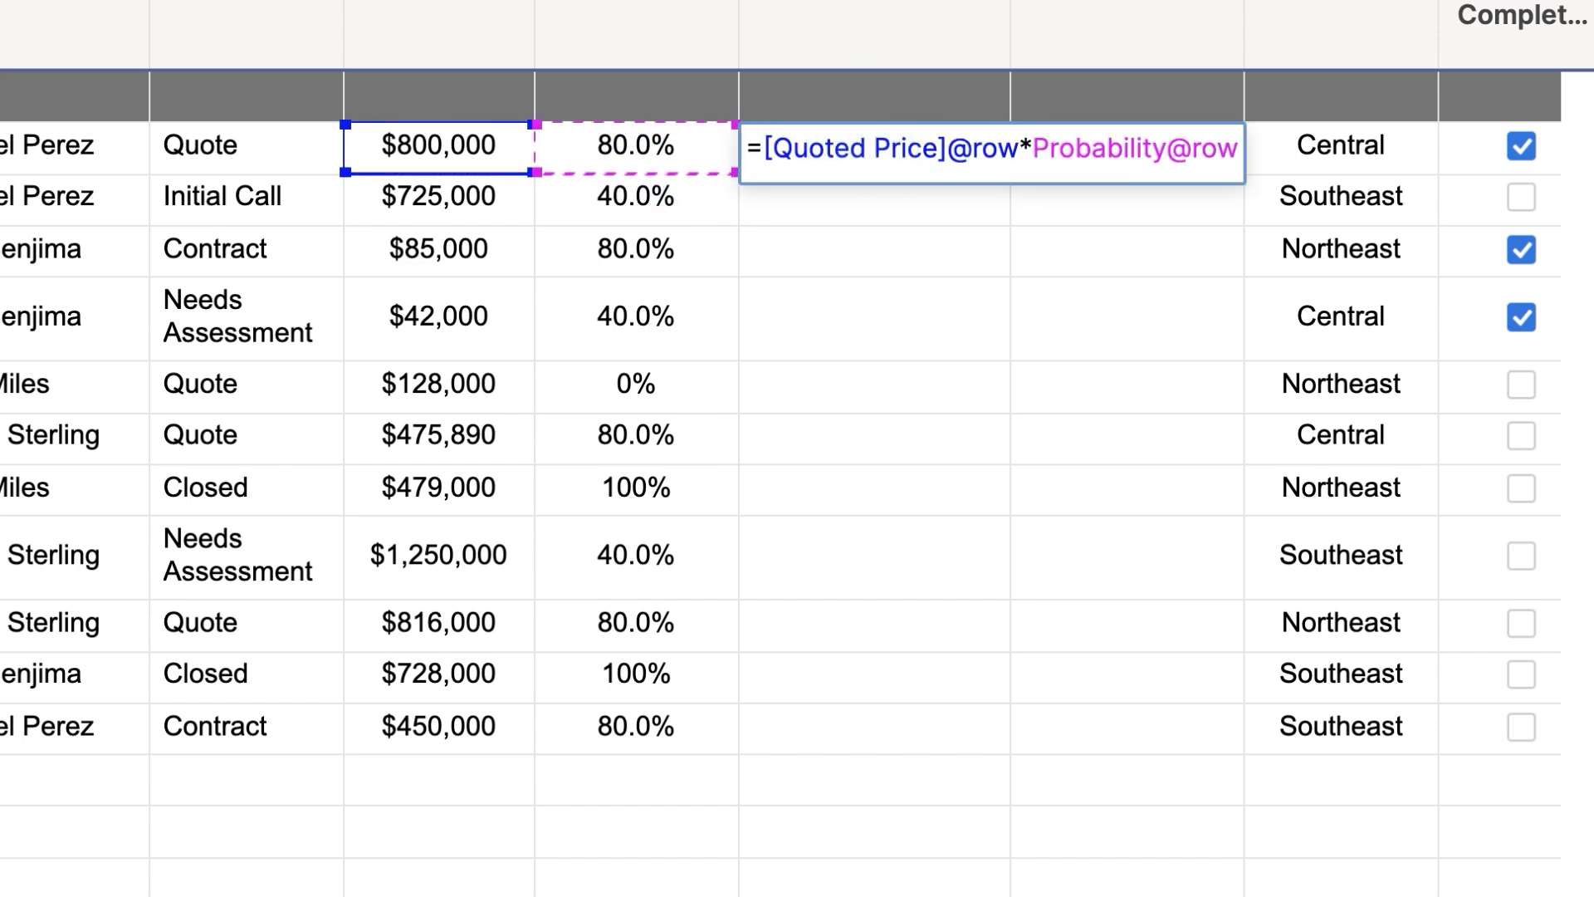
pyautogui.press('Return')
pyautogui.write('=')
pyautogui.click(439, 197)
pyautogui.write('Probability@row')
pyautogui.press('Return')
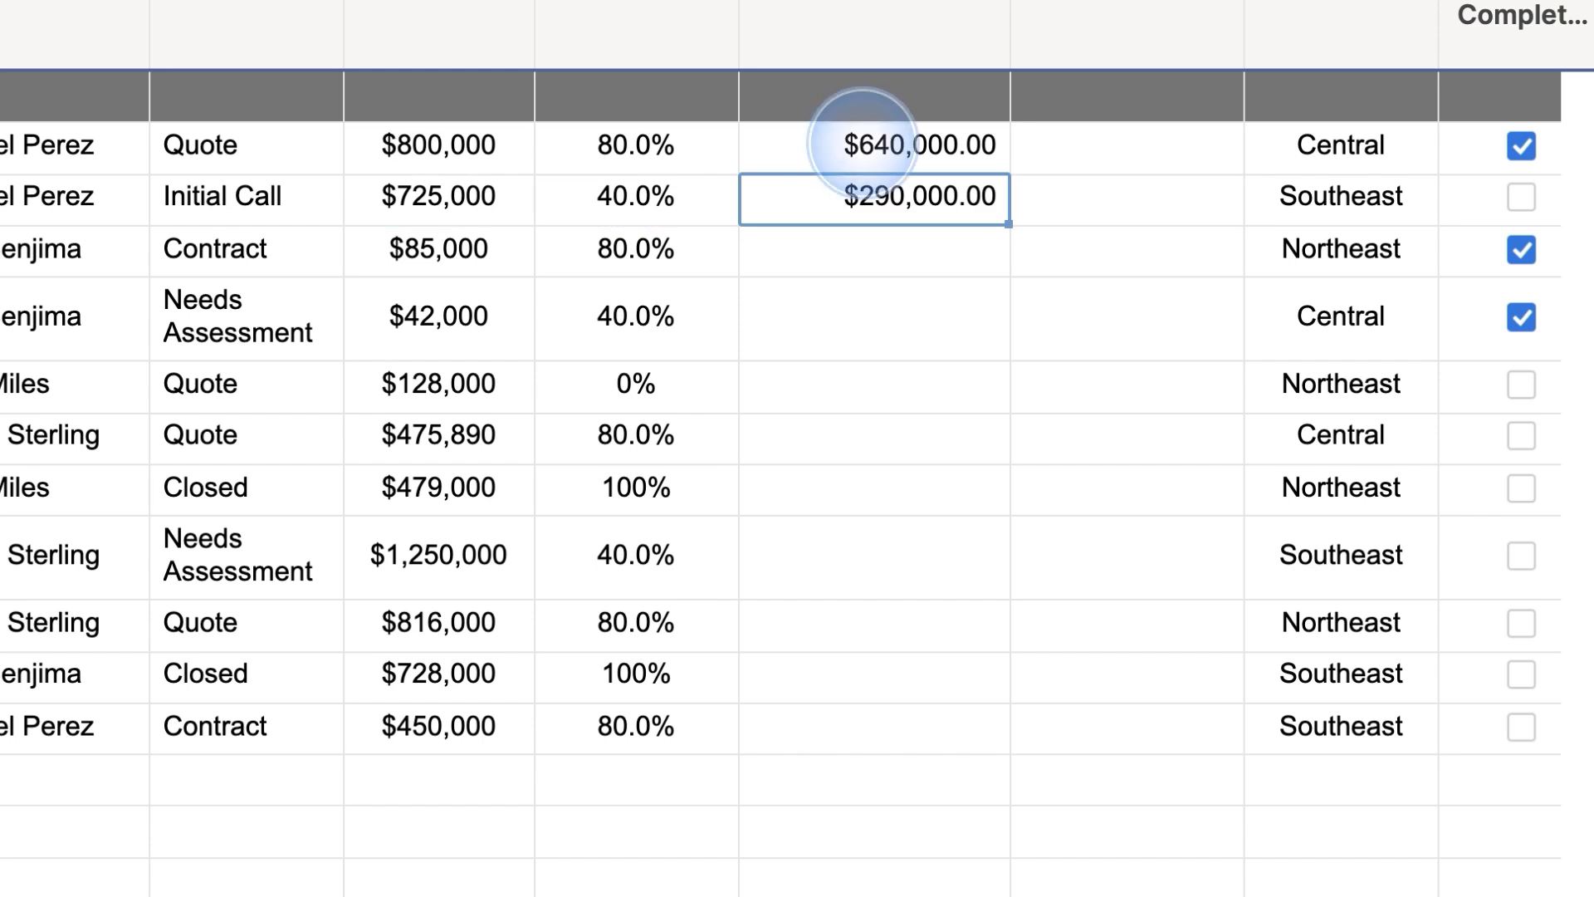
# Insert a row at the second position, then undo the weighted values and the added row.
pyautogui.rightClick(847, 197)
pyautogui.click(890, 538)
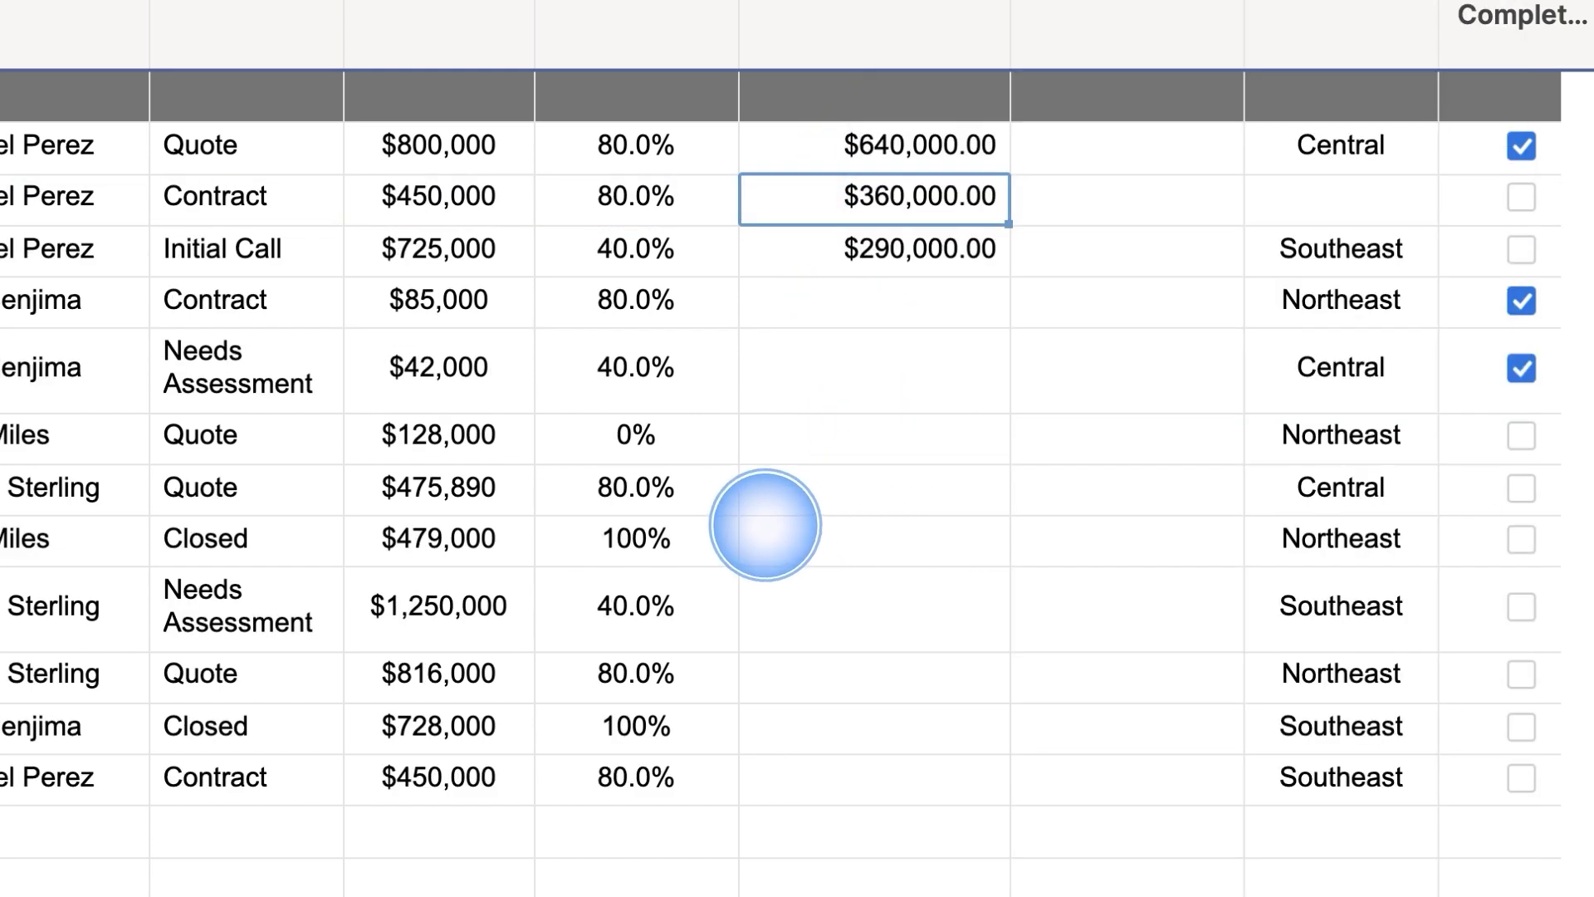
pyautogui.hotkey('ctrl', 'z')
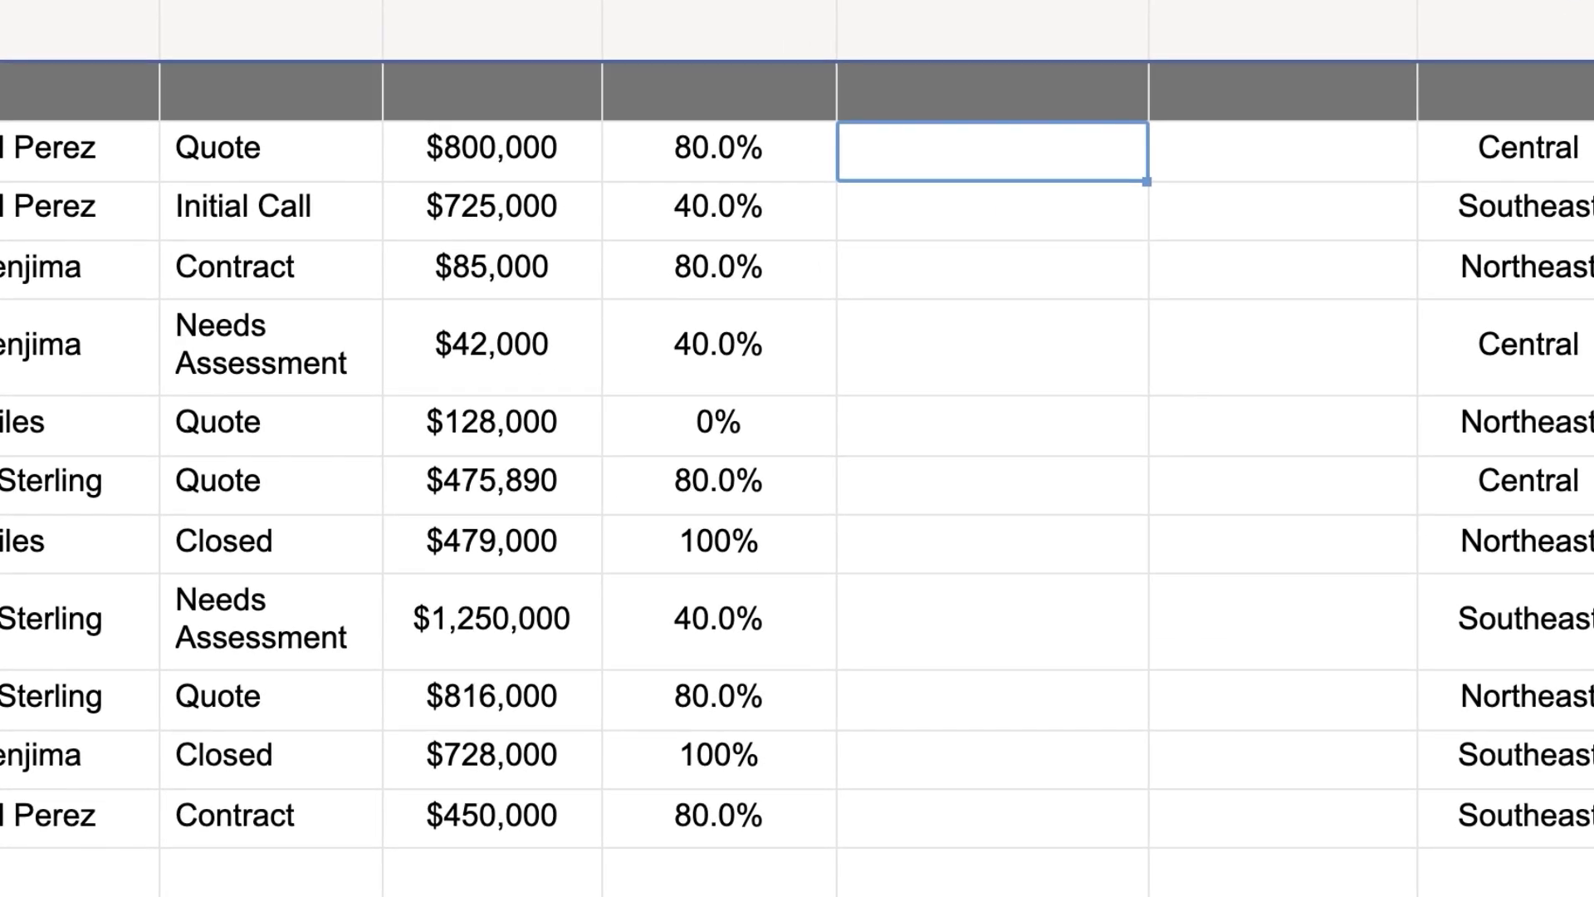
# Enter =[Quoted Price]2*Probability2 in the first Weighted Value cell.
pyautogui.write('=[Quoted Price')
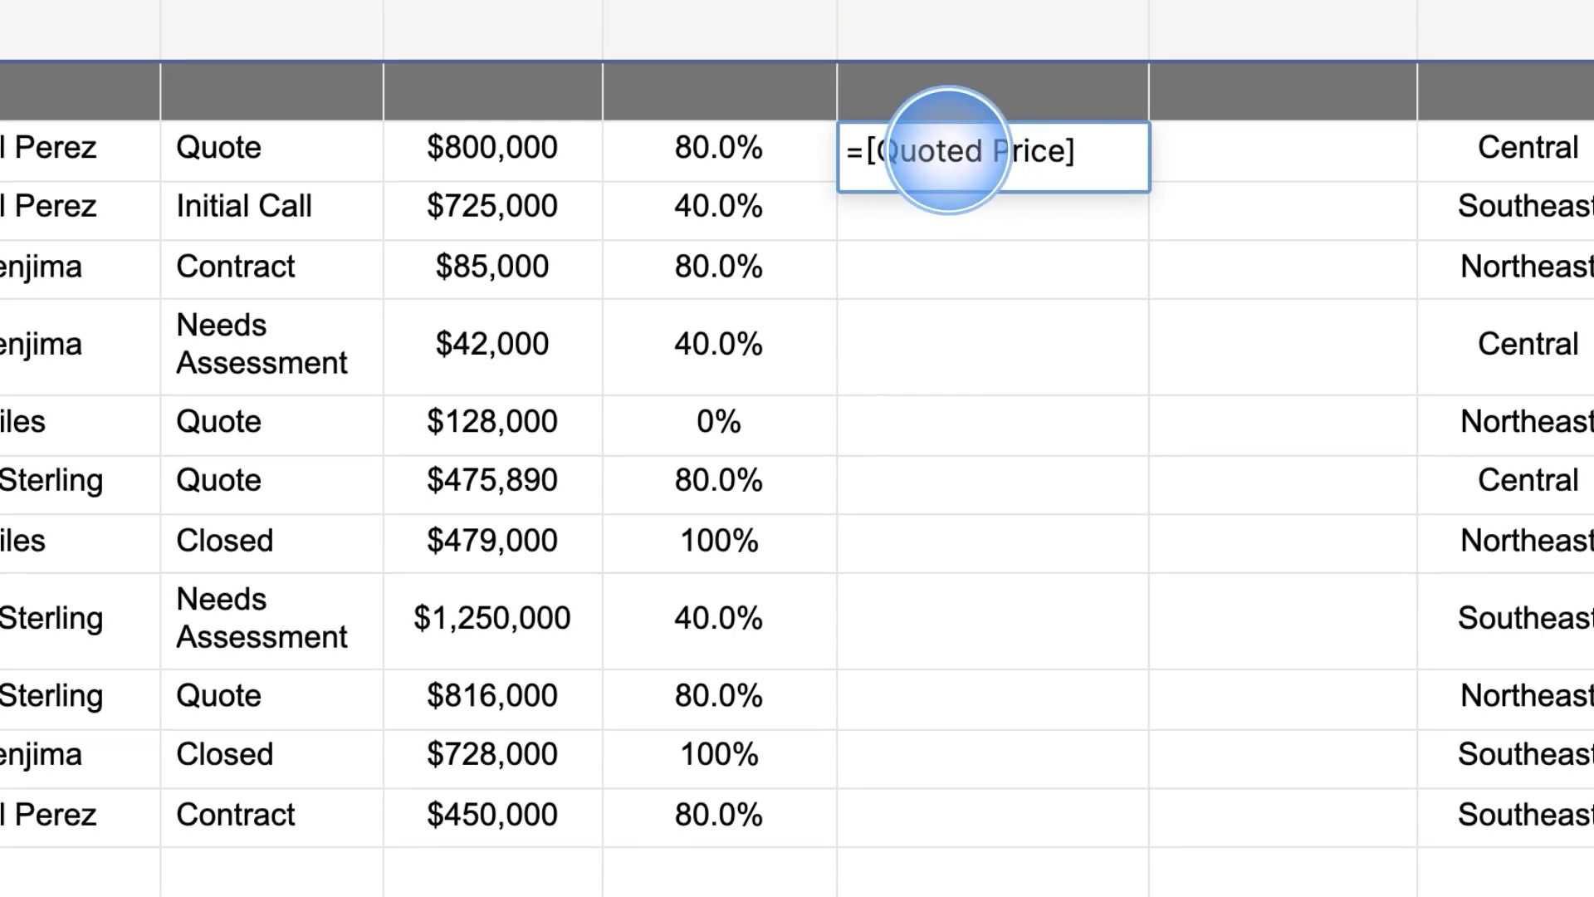
pyautogui.click(496, 146)
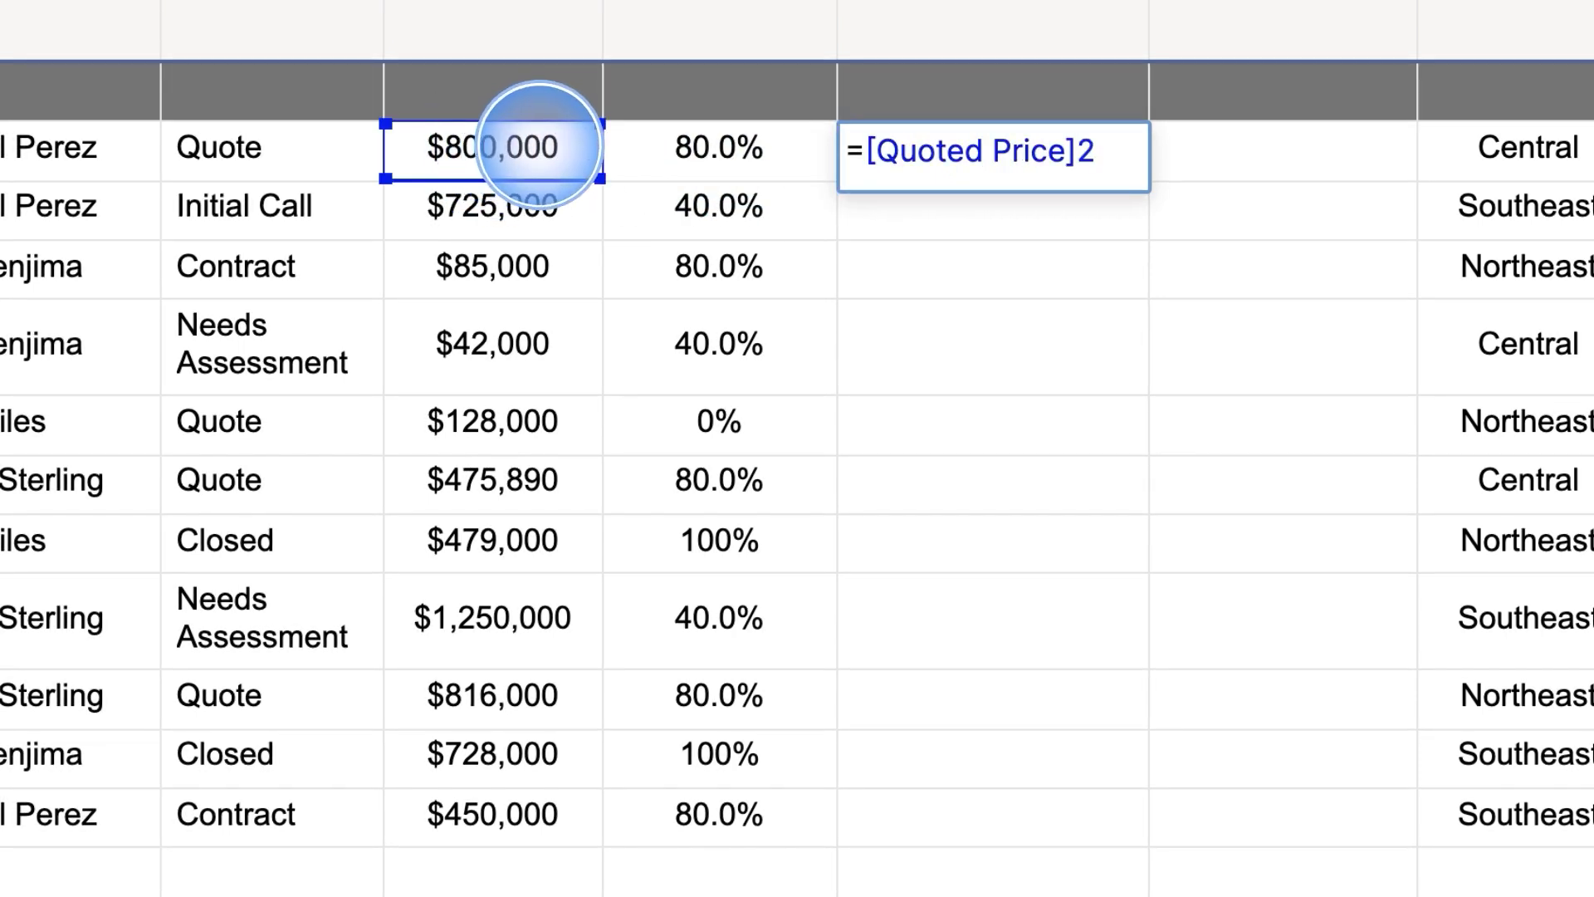
pyautogui.write('*')
pyautogui.click(721, 146)
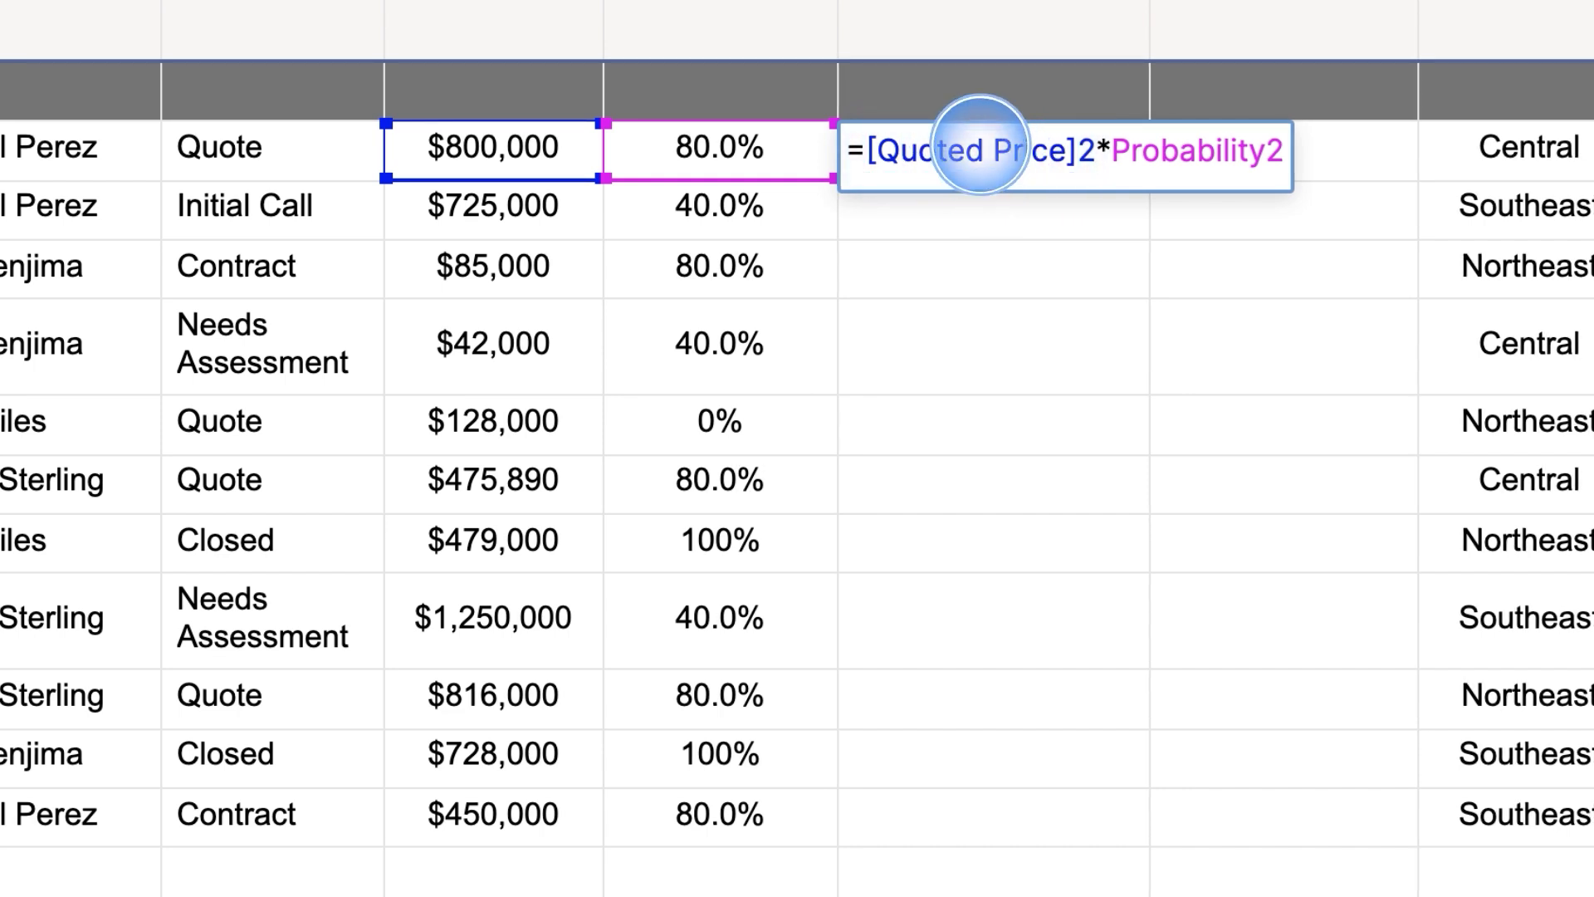
pyautogui.press('Return')
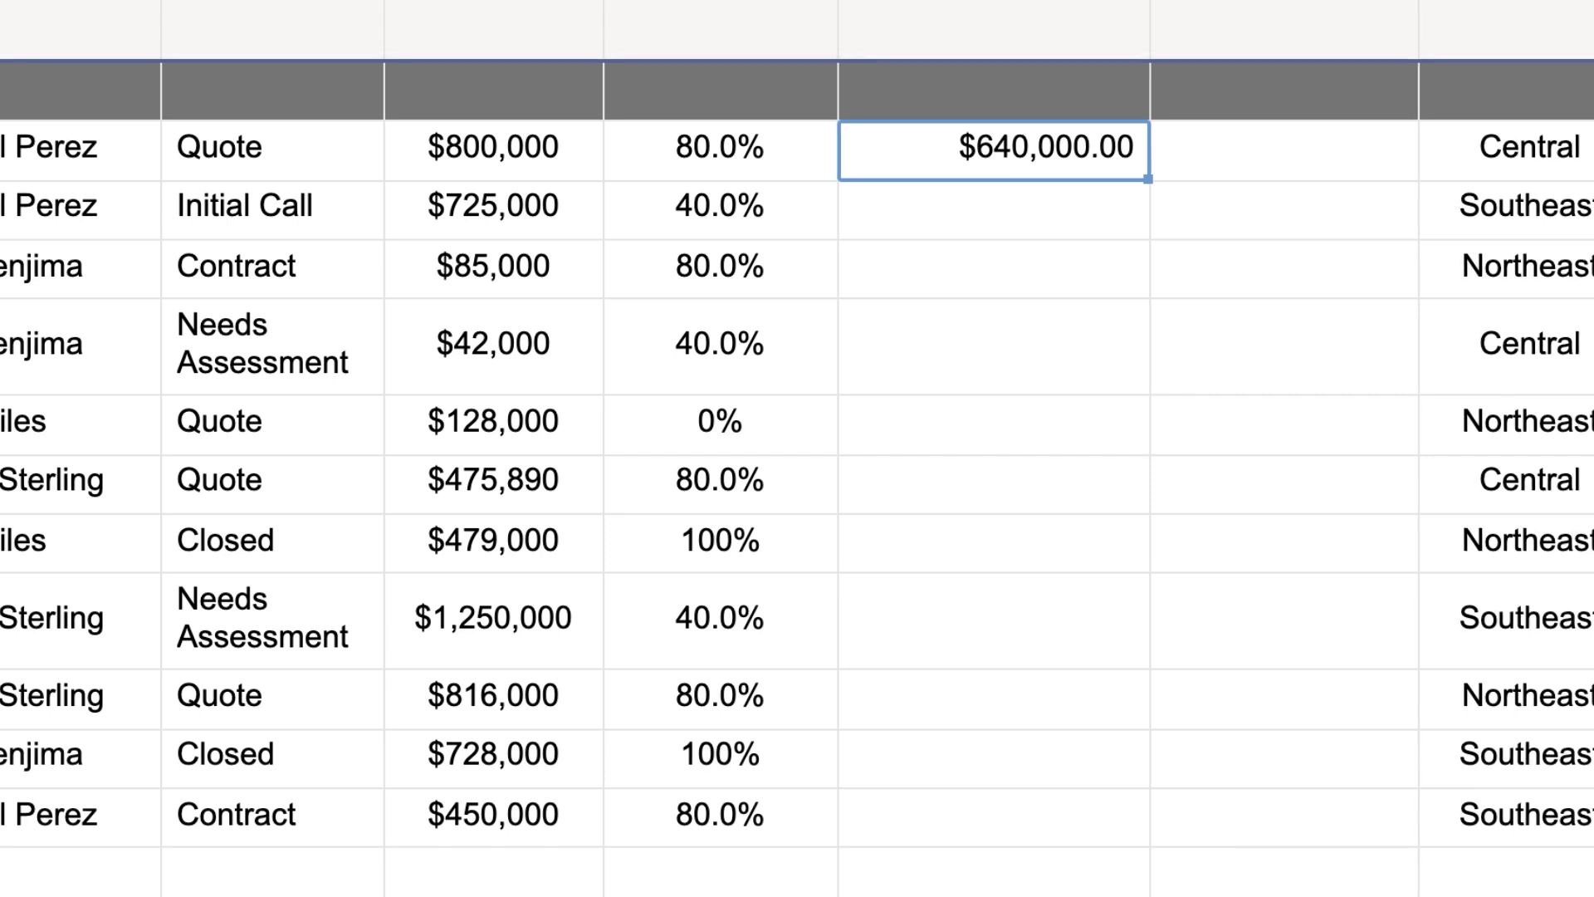
# Lock the probability as $Probability$2 and fill the formula down the Weighted Value column.
pyautogui.doubleClick(954, 143)
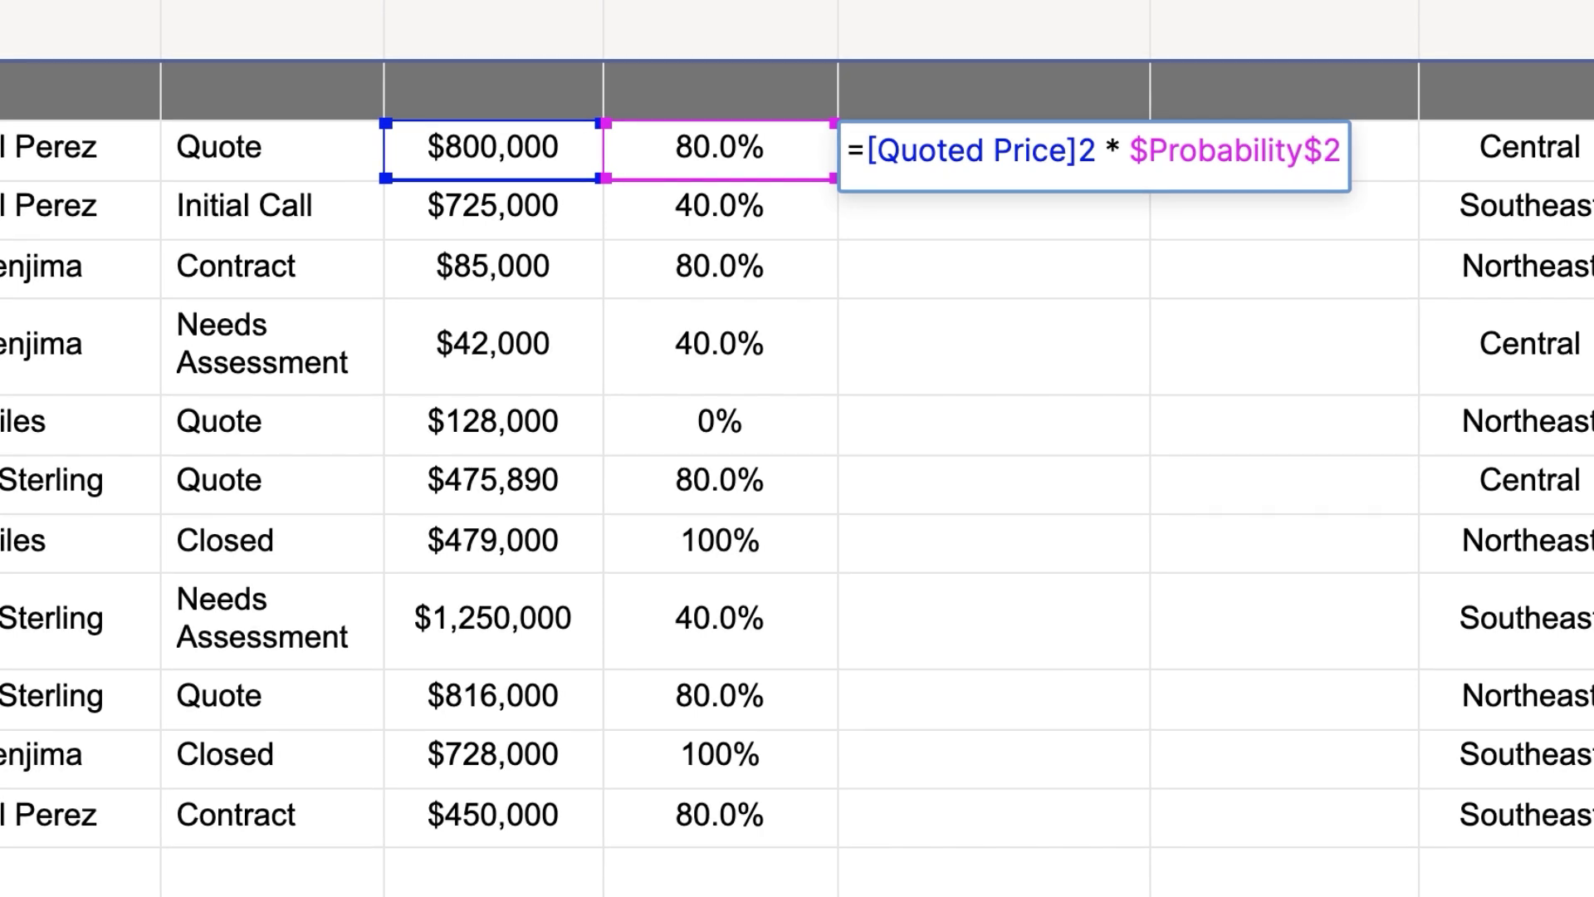
pyautogui.press('Return')
pyautogui.moveTo(1145, 178)
pyautogui.mouseDown()
pyautogui.moveTo(1084, 589)
pyautogui.moveTo(1084, 817)
pyautogui.mouseUp()
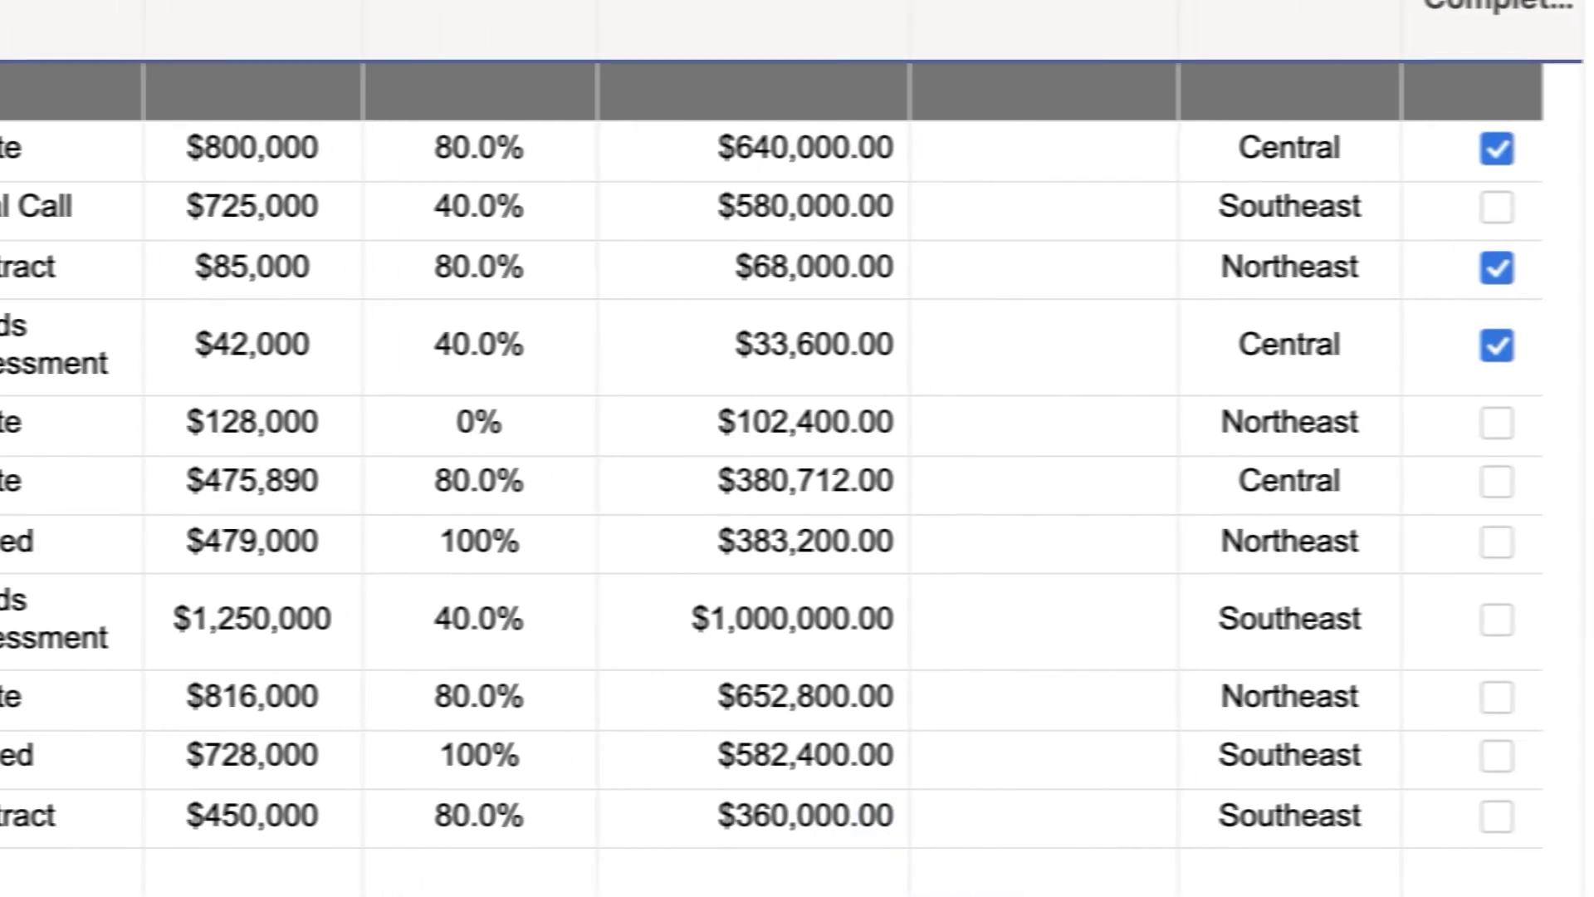
pyautogui.click(955, 150)
pyautogui.write('=')
pyautogui.click(714, 162)
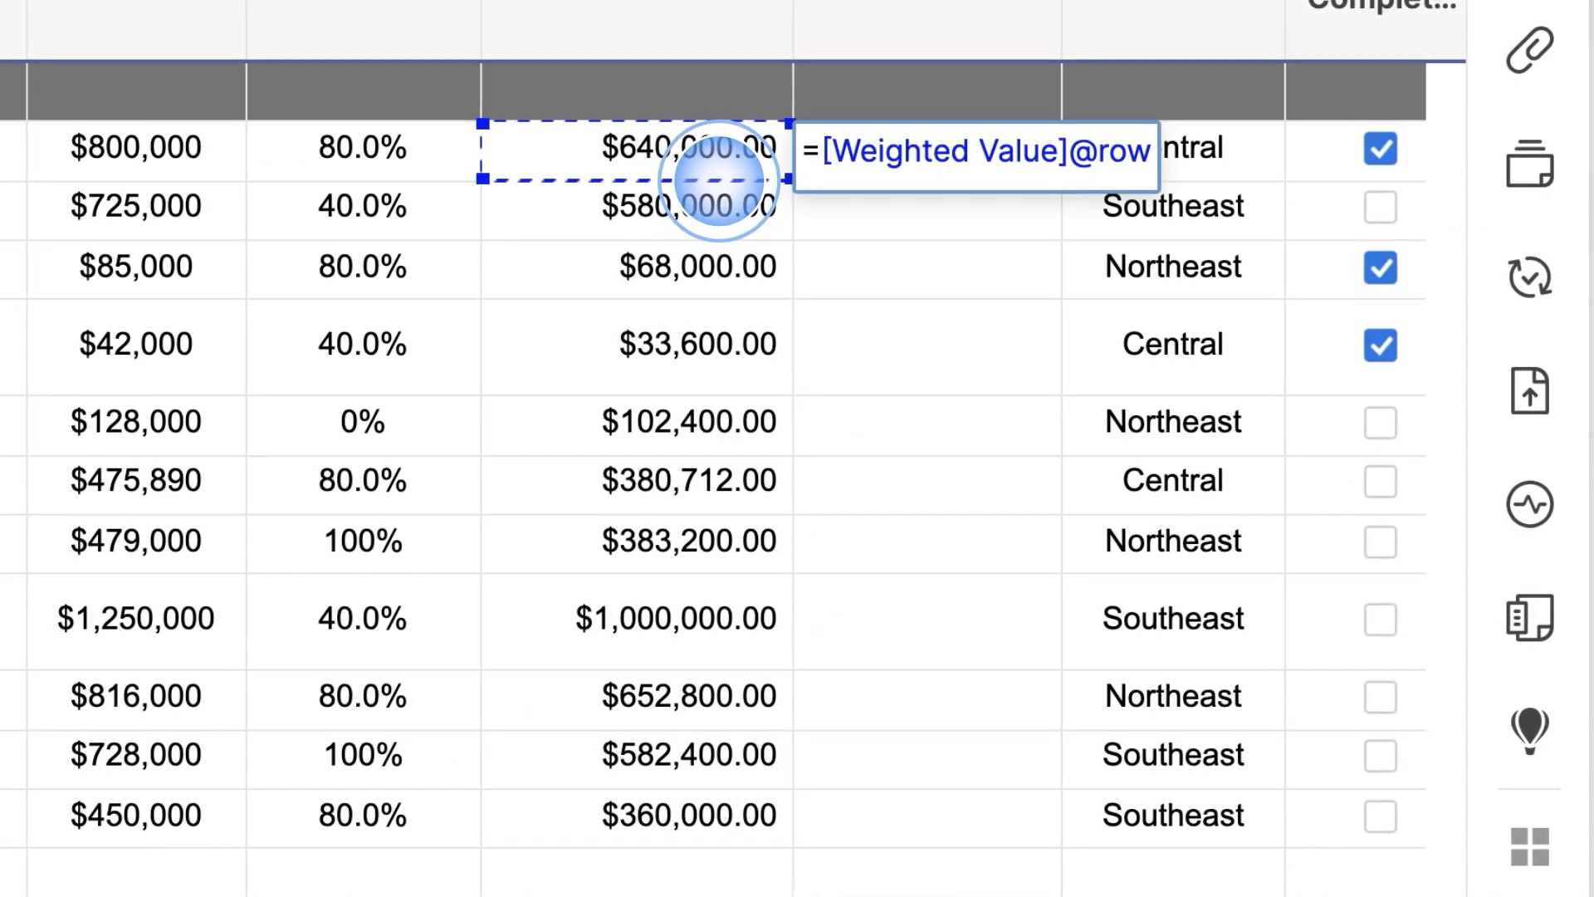
pyautogui.moveTo(719, 178); pyautogui.dragTo(564, 449)
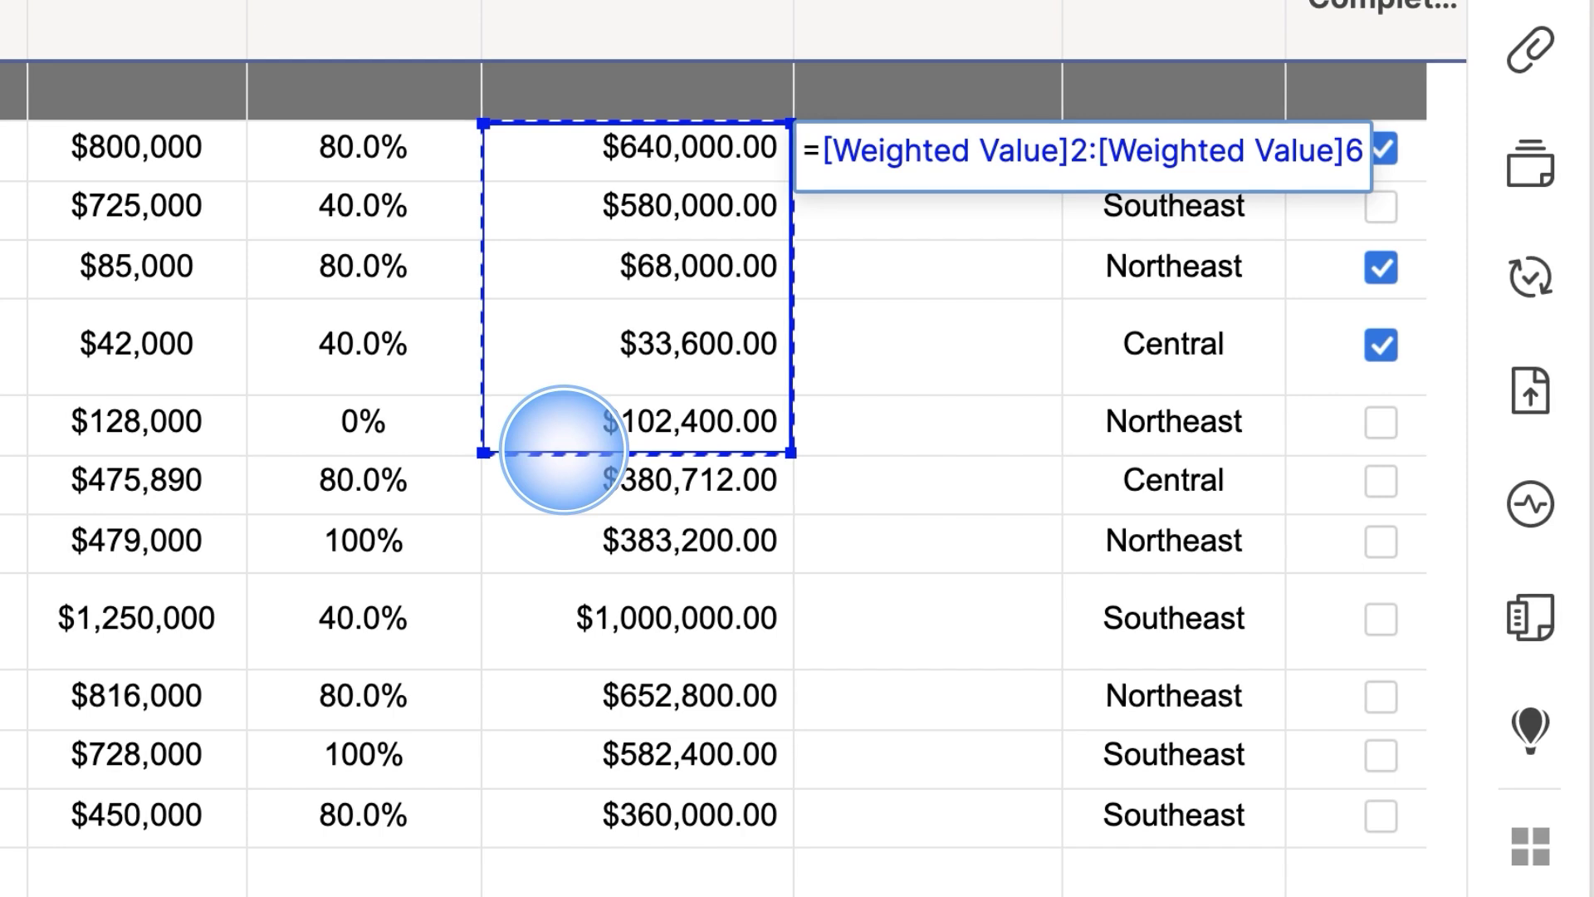
pyautogui.write(',')
pyautogui.moveTo(570, 480); pyautogui.dragTo(670, 724)
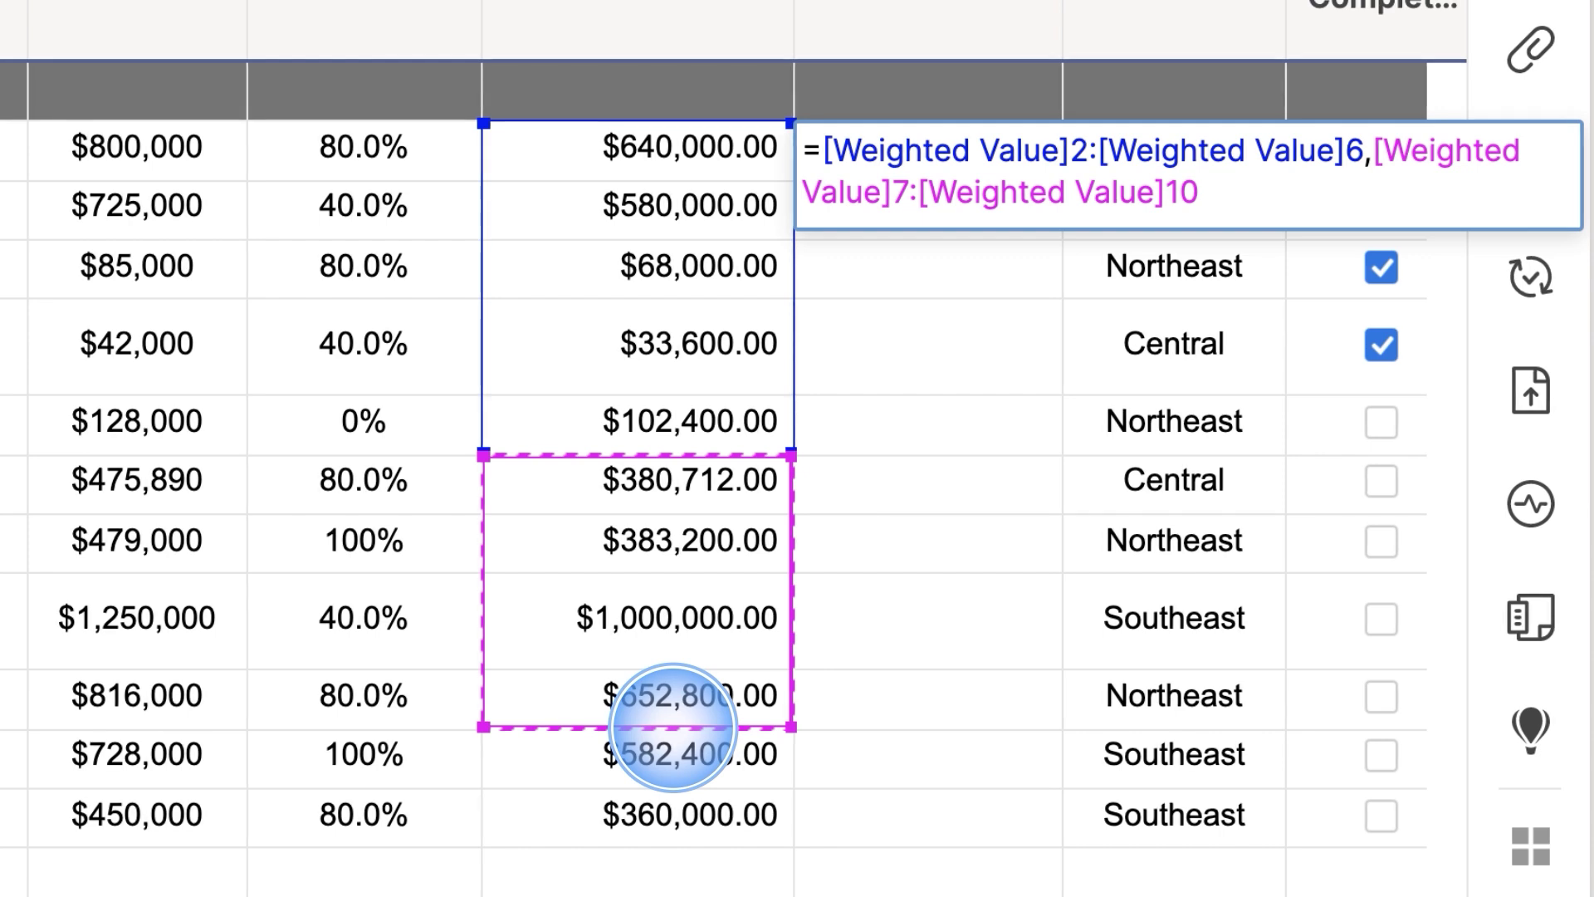
pyautogui.press('Return')
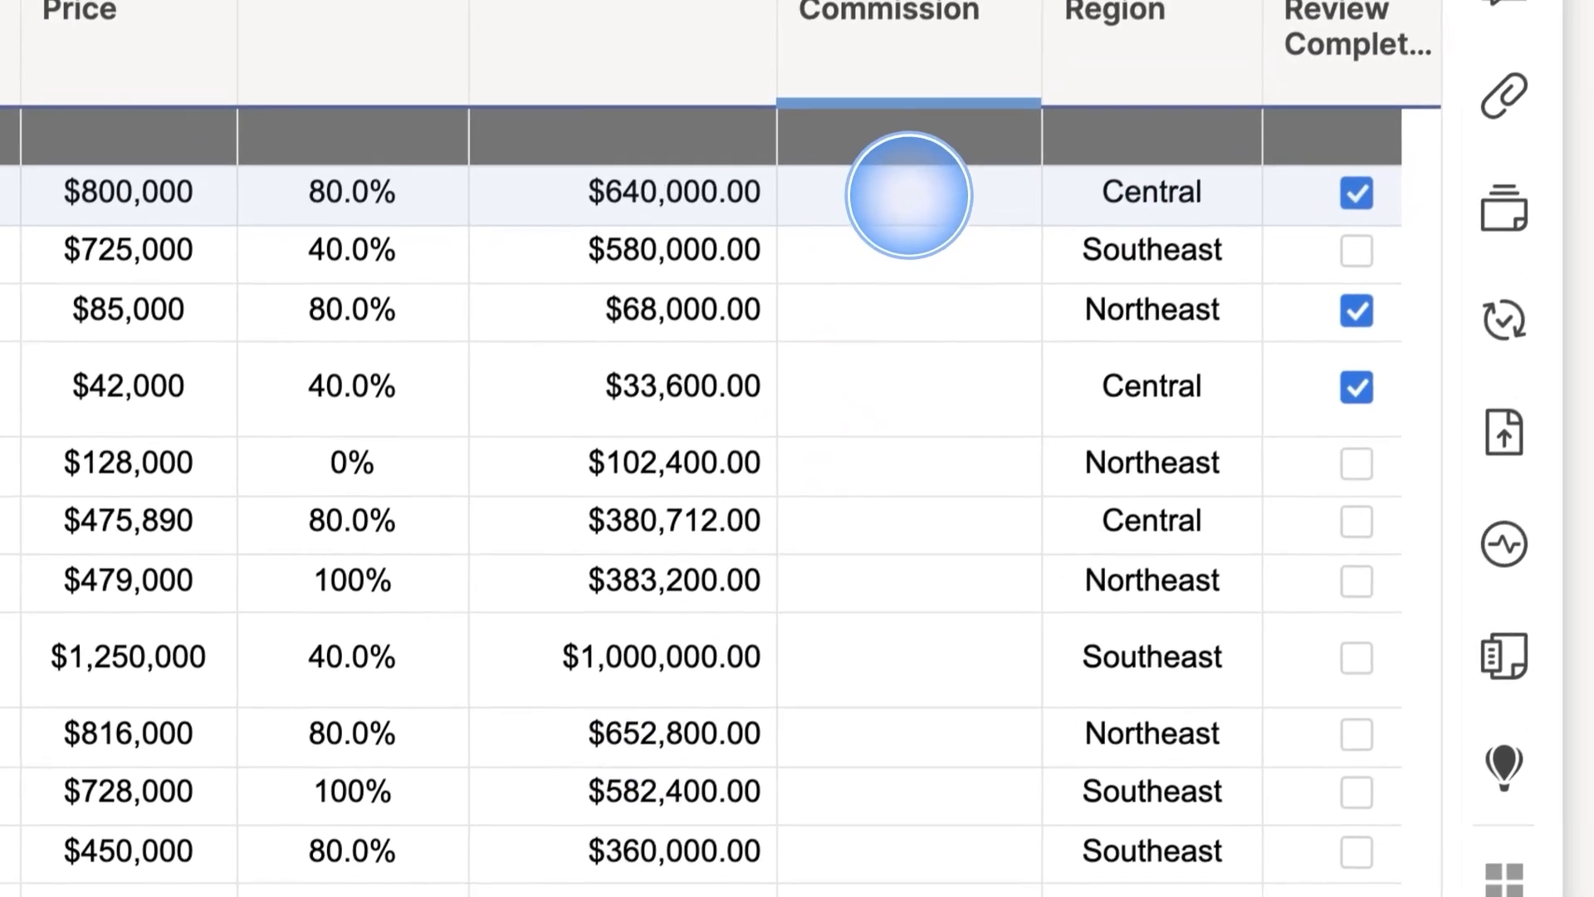
pyautogui.click(909, 195)
pyautogui.write('=')
pyautogui.click(664, 281)
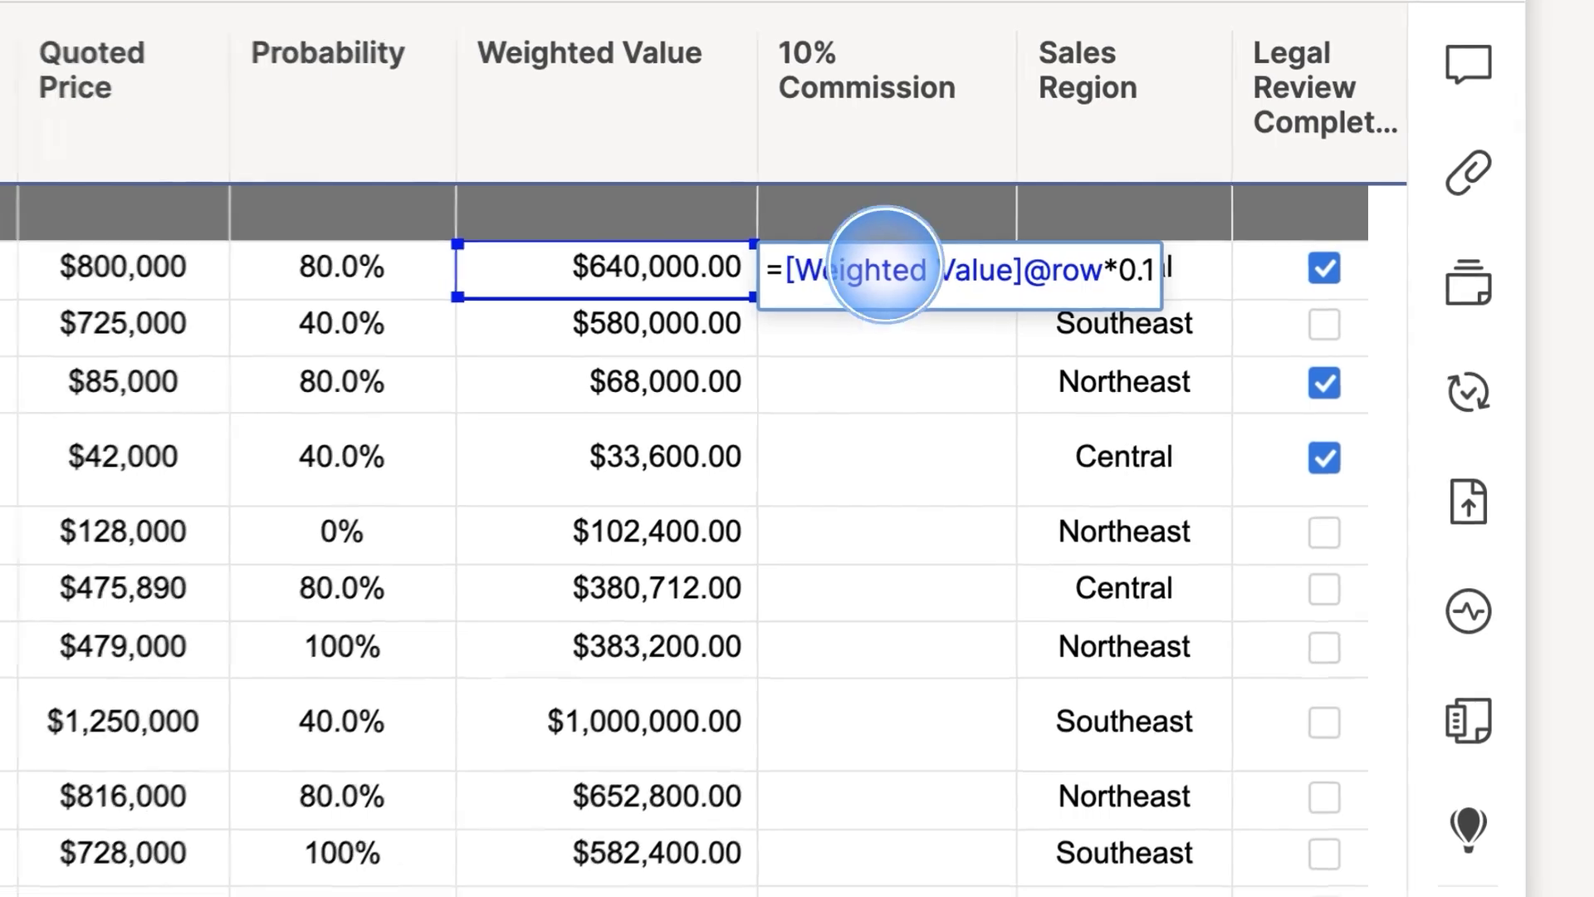
pyautogui.rightClick(873, 284)
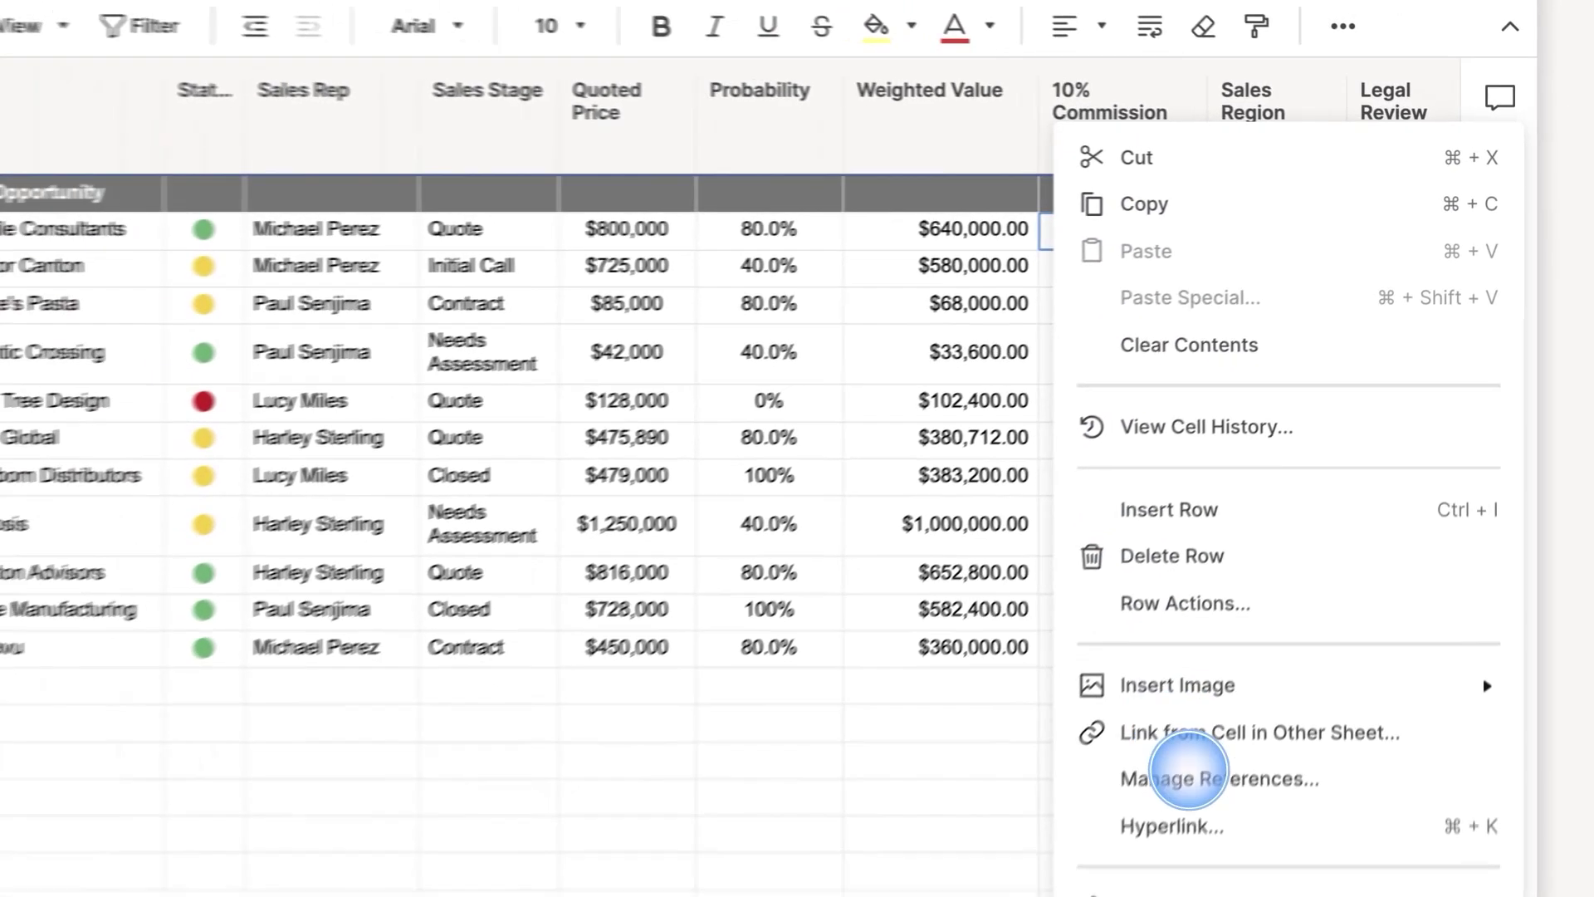
pyautogui.click(1295, 828)
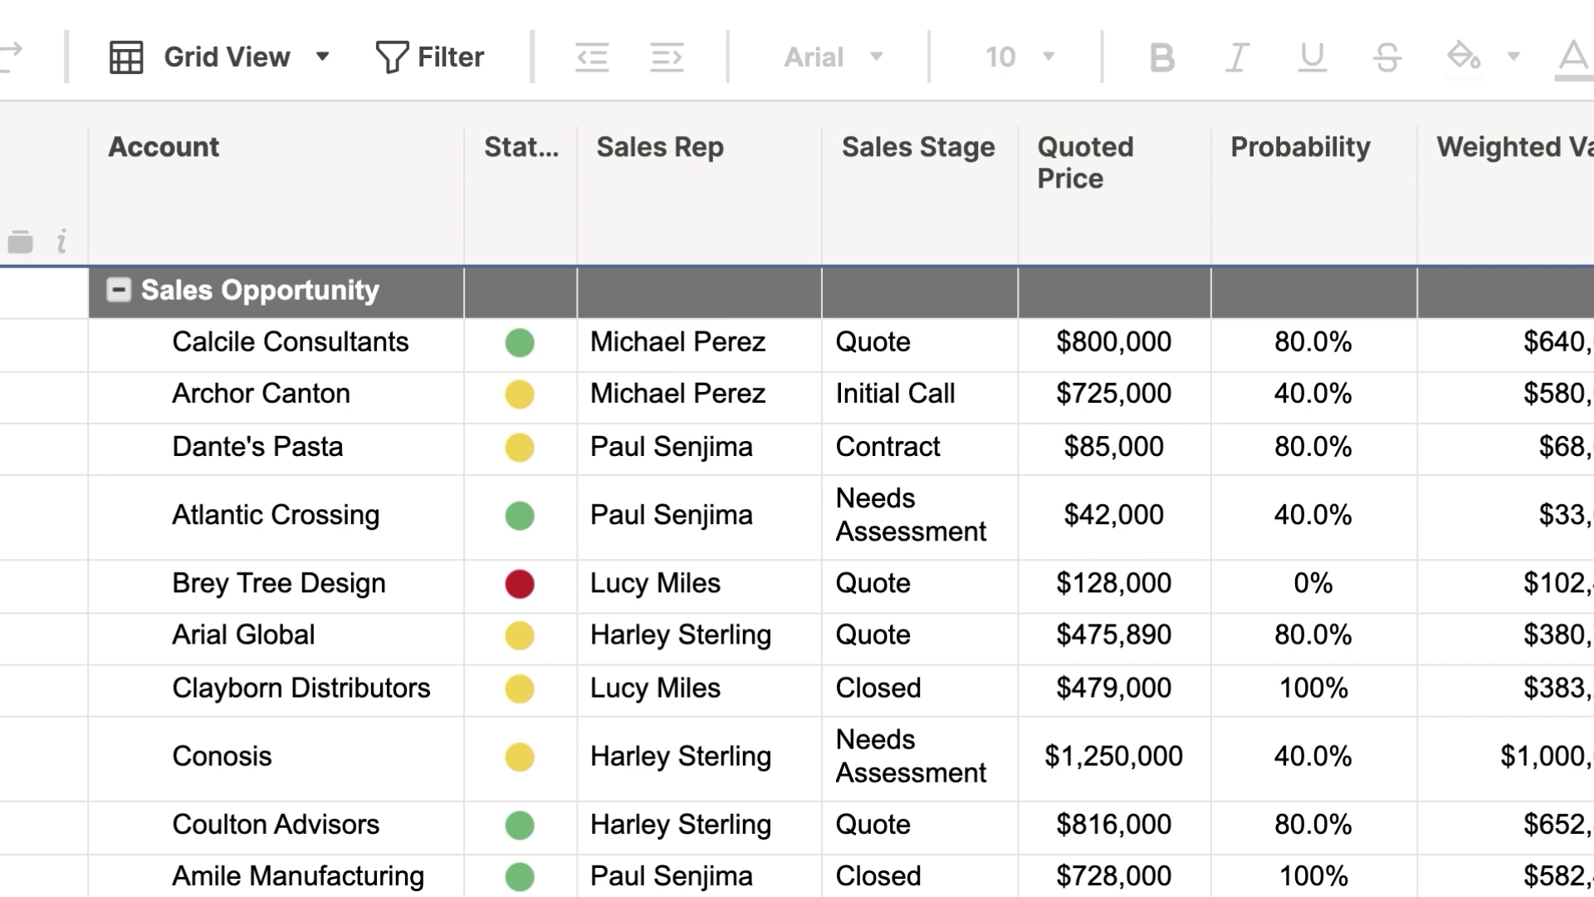
# Enter =SUM(CHILDREN()) in the Sales Opportunity row's Quoted Price cell.
pyautogui.click(1118, 297)
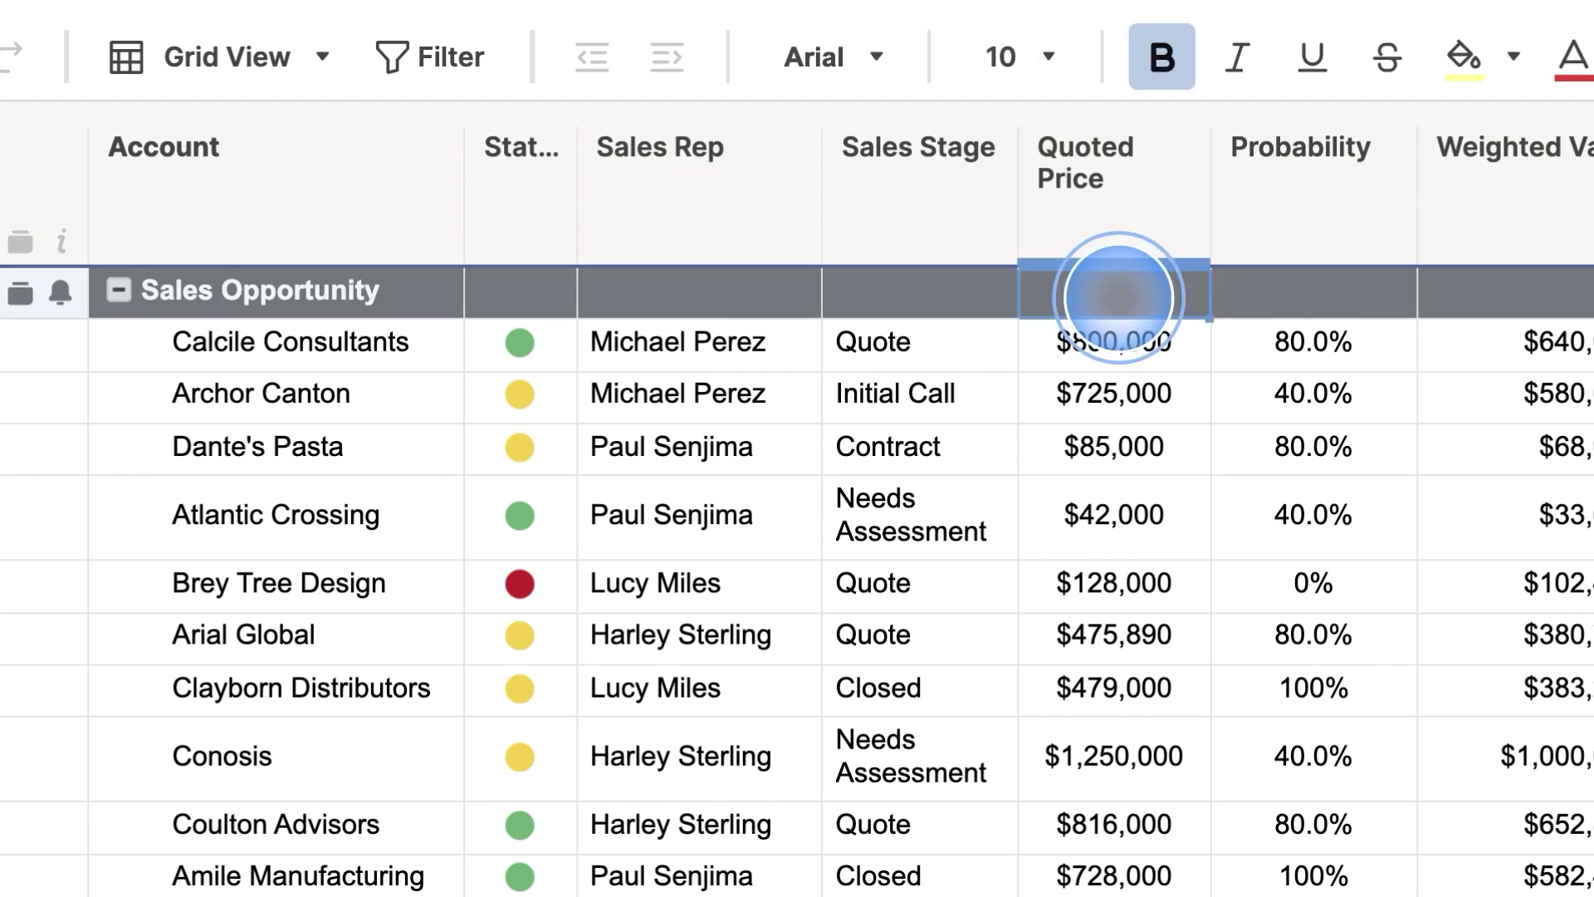
pyautogui.write('=SUM(CHILDREN())')
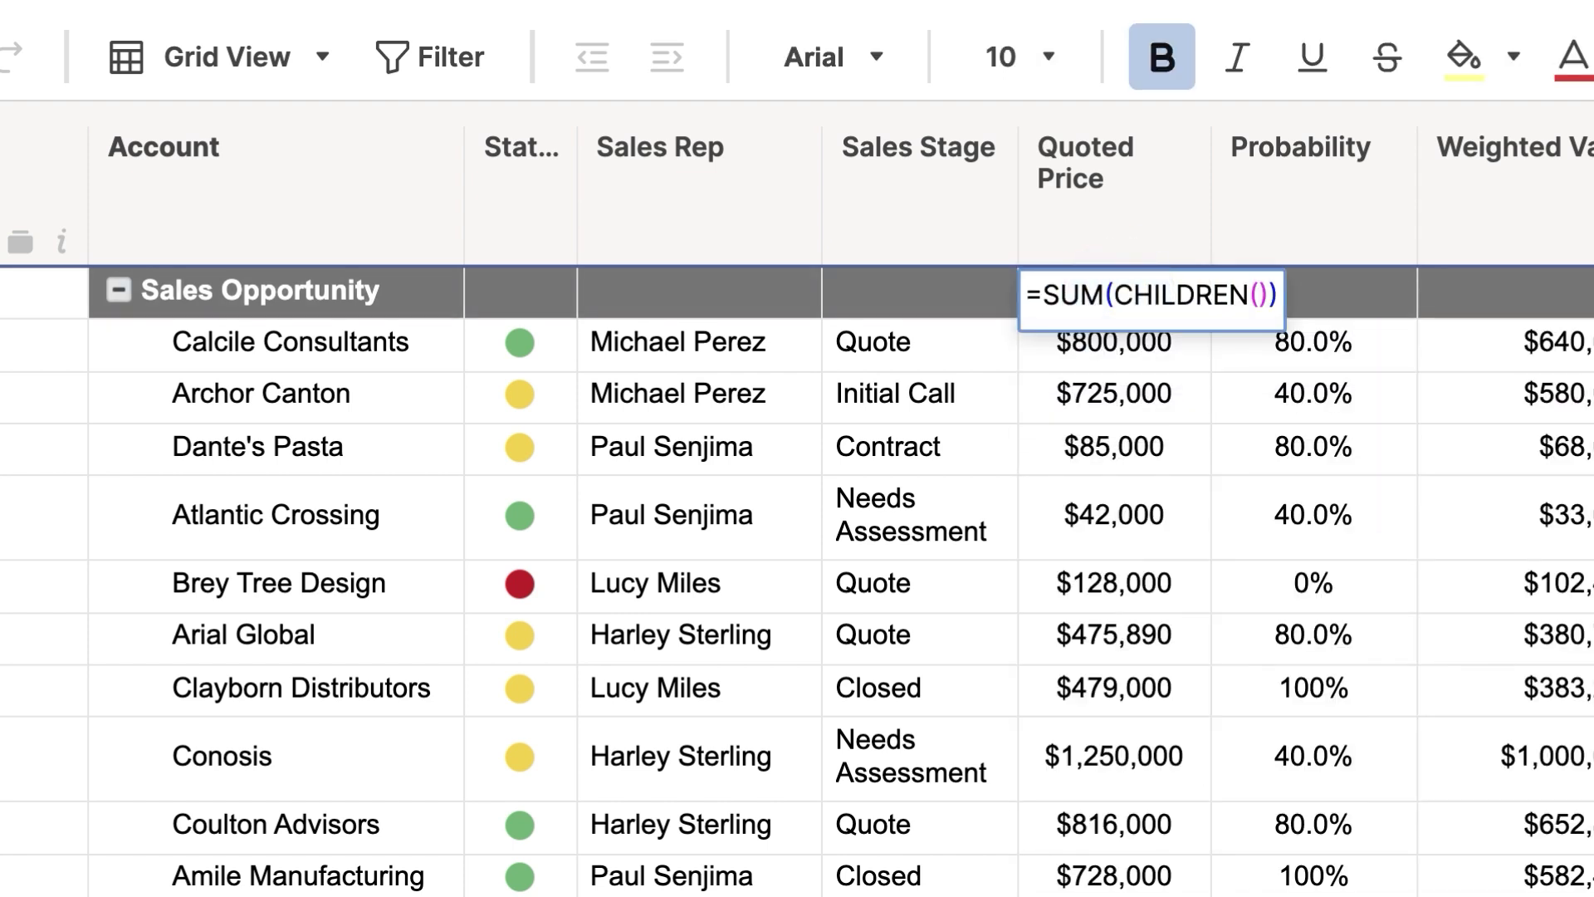
pyautogui.press('Return')
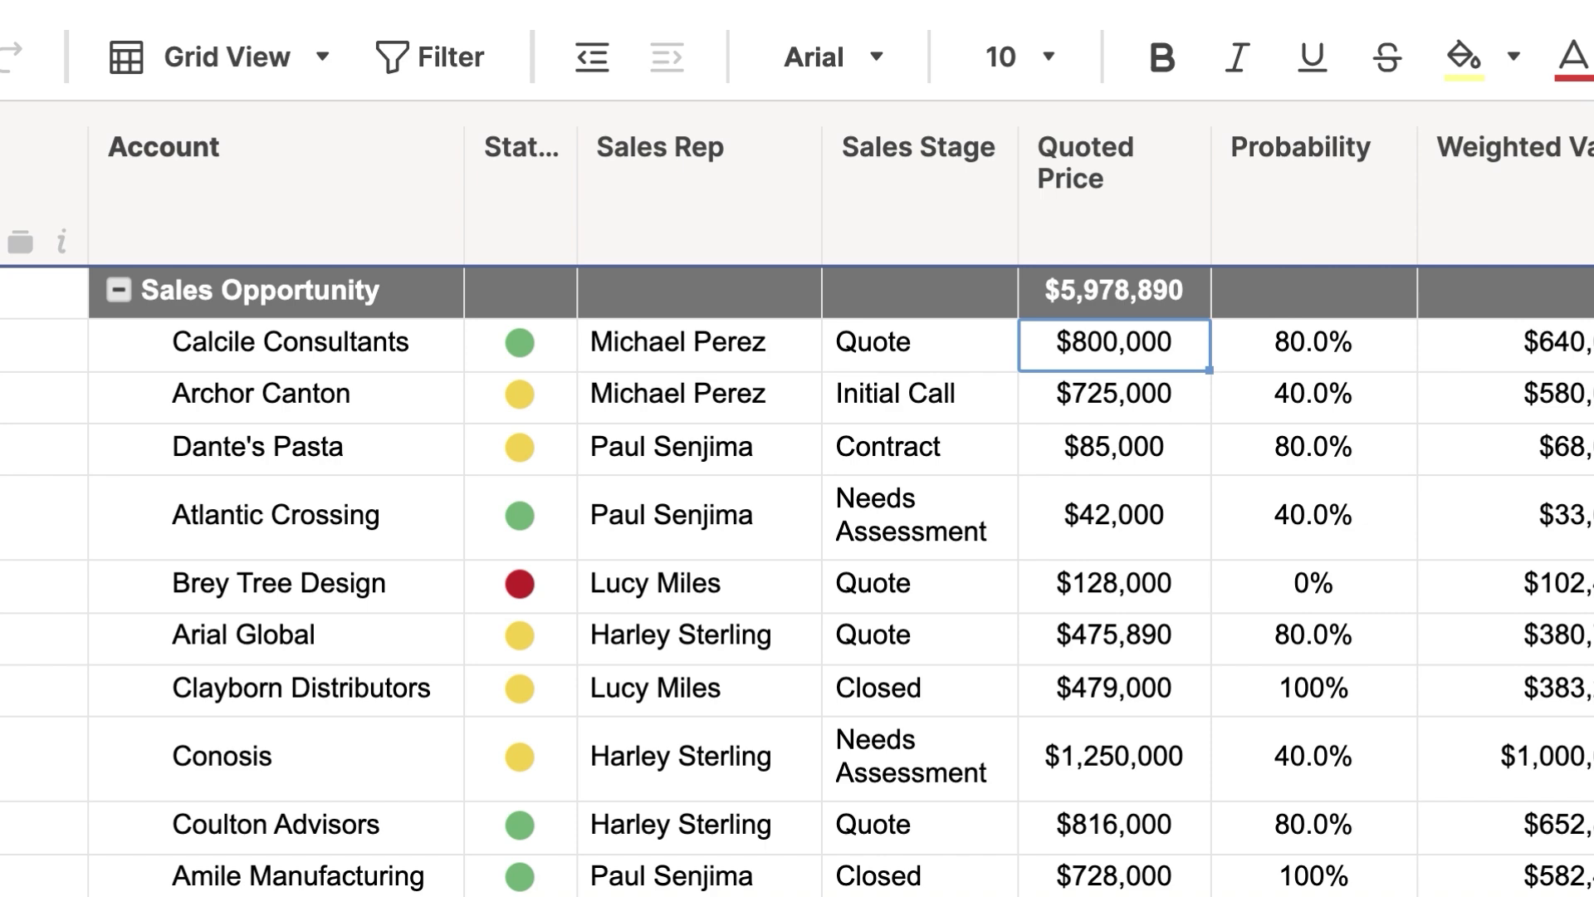